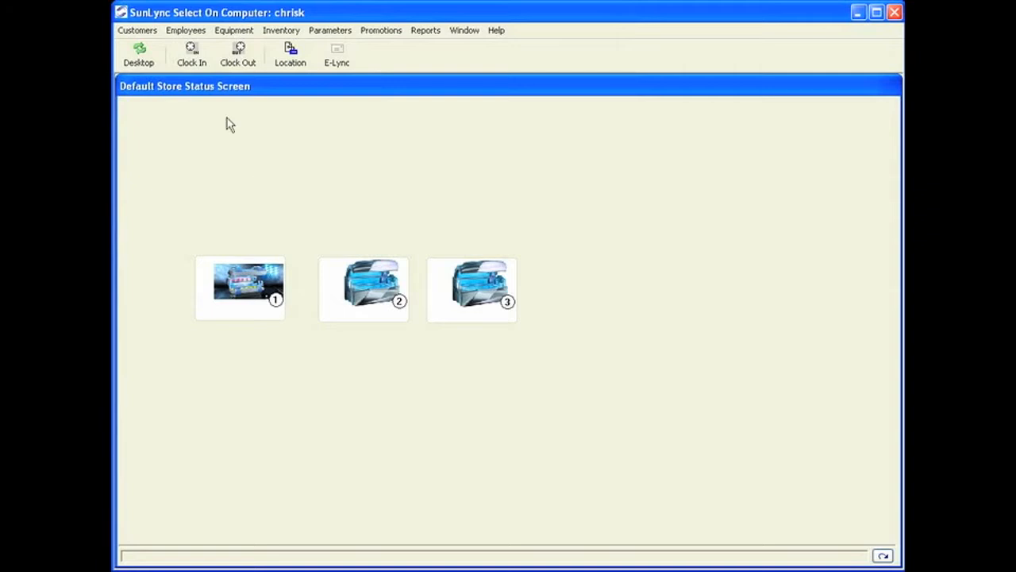
- Open the Employees menu from the store status screen
left_click(191, 30)
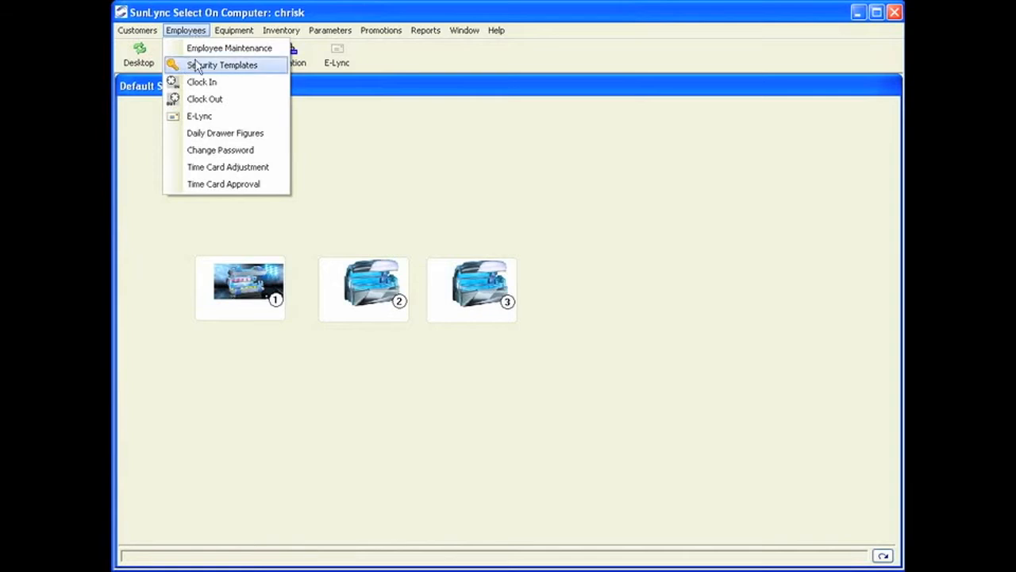
- Open Employee Maintenance and start a new employee with first name, middle initial and last name
left_click(208, 48)
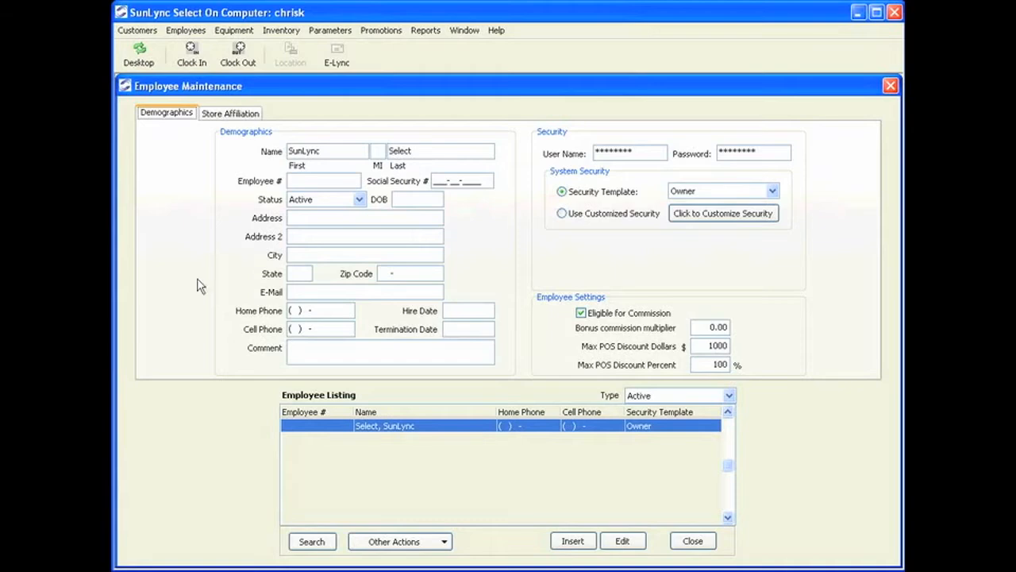
left_click(555, 543)
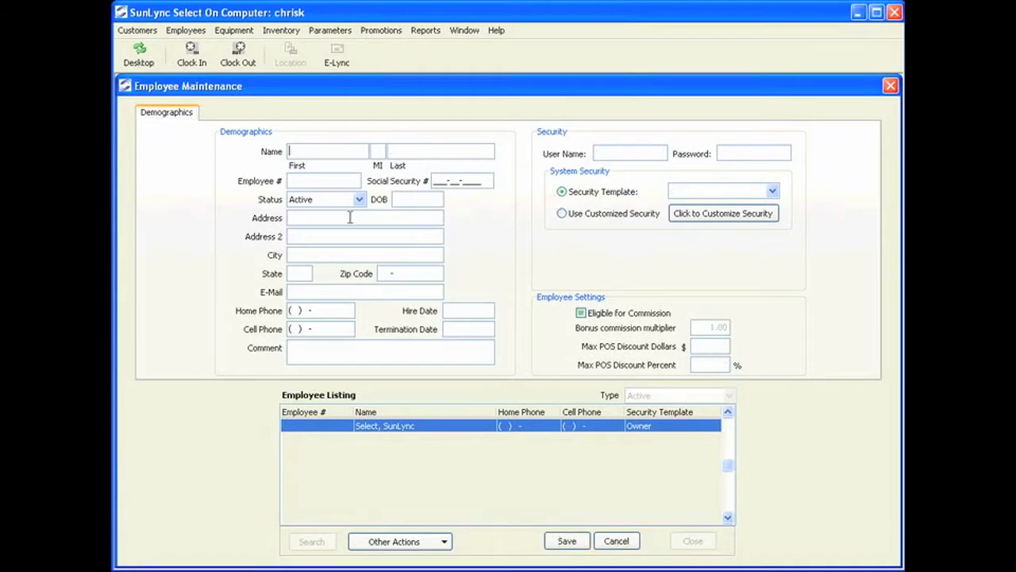
key("Tab")
key("Tab")
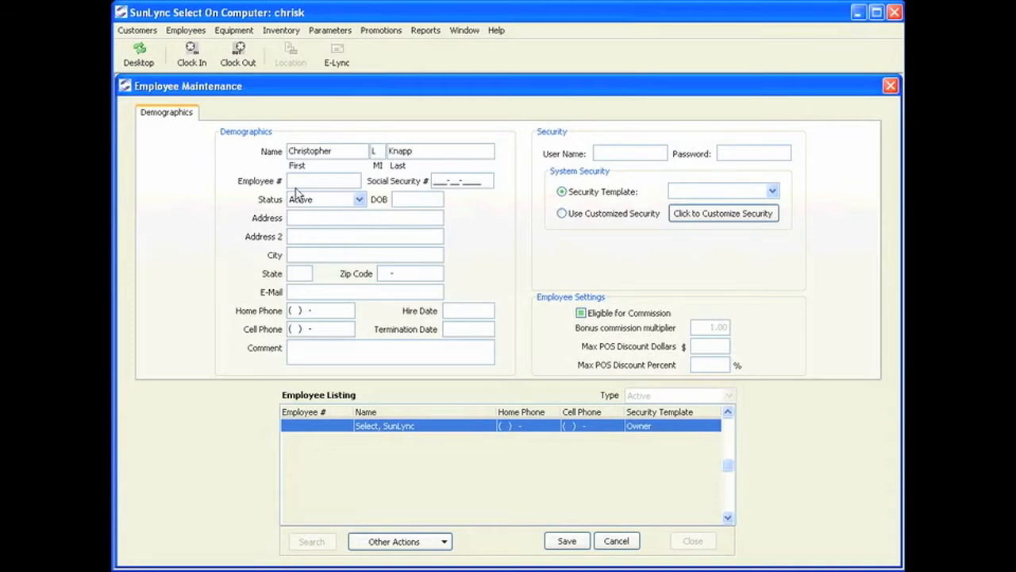
- Check the Employee # and Social Security # fields and keep the status as Active
left_click(297, 183)
left_click(434, 181)
left_click(322, 202)
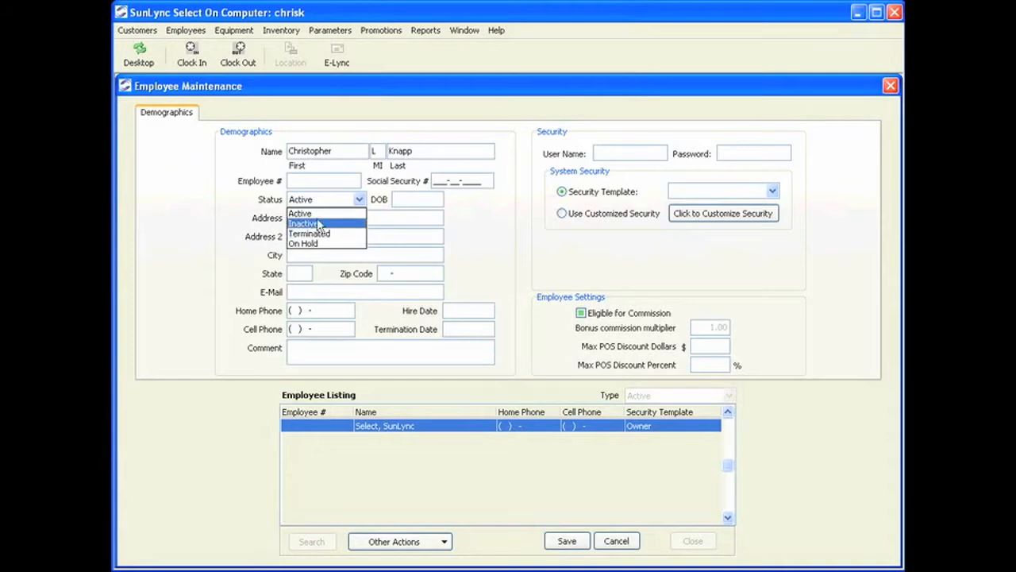
left_click(310, 212)
- Enter the employee's date of birth, street address, city, state and zip code
left_click(393, 199)
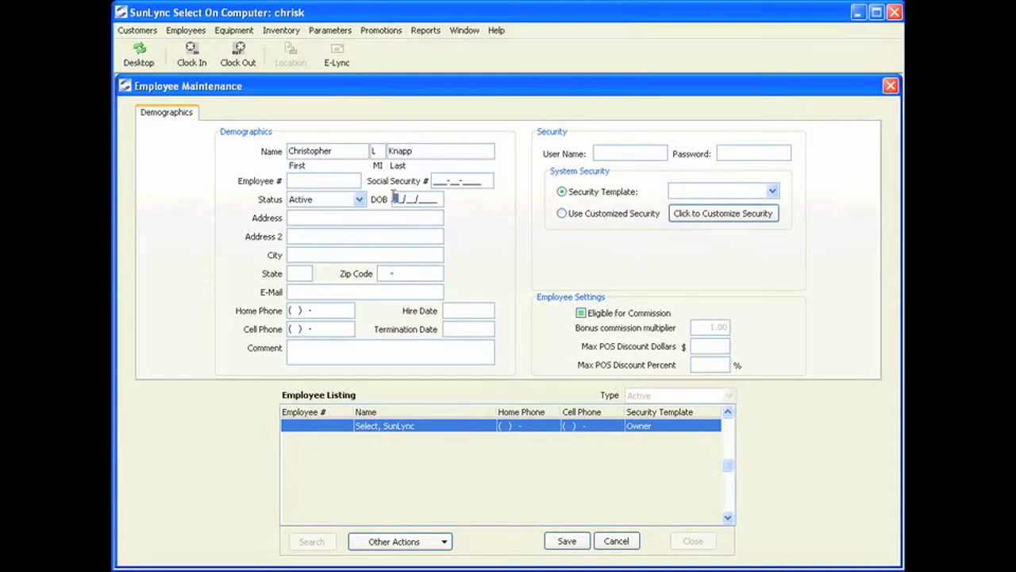
type("10/01/1984")
left_click(375, 216)
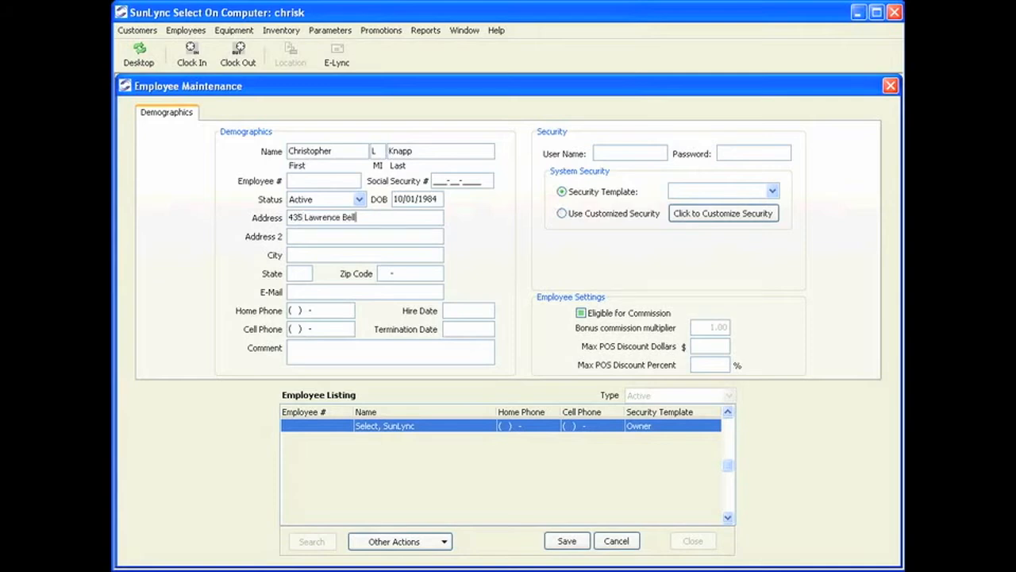
key("Tab")
key("Tab")
type("Williamsville")
key("Tab")
type("NY")
key("Tab")
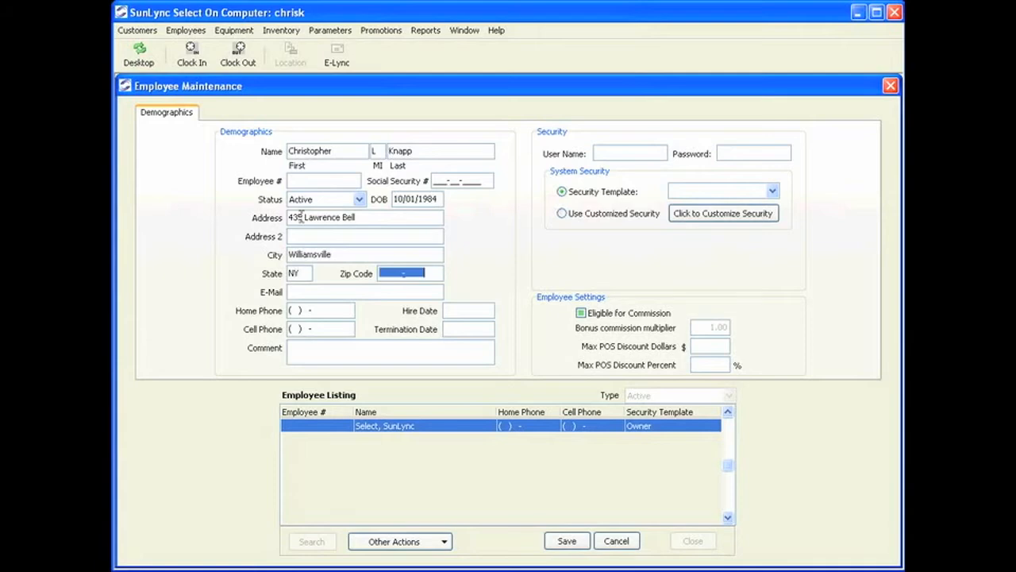
type("14221-")
- Enter the employee's e-mail, home phone number and a 03/16/2009 hire date
left_click(301, 294)
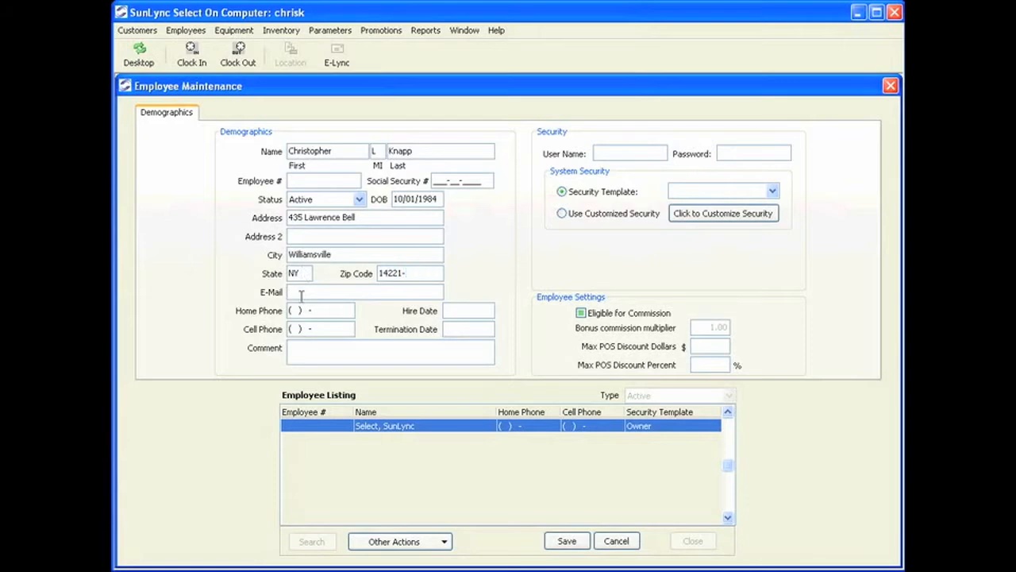
left_click(290, 310)
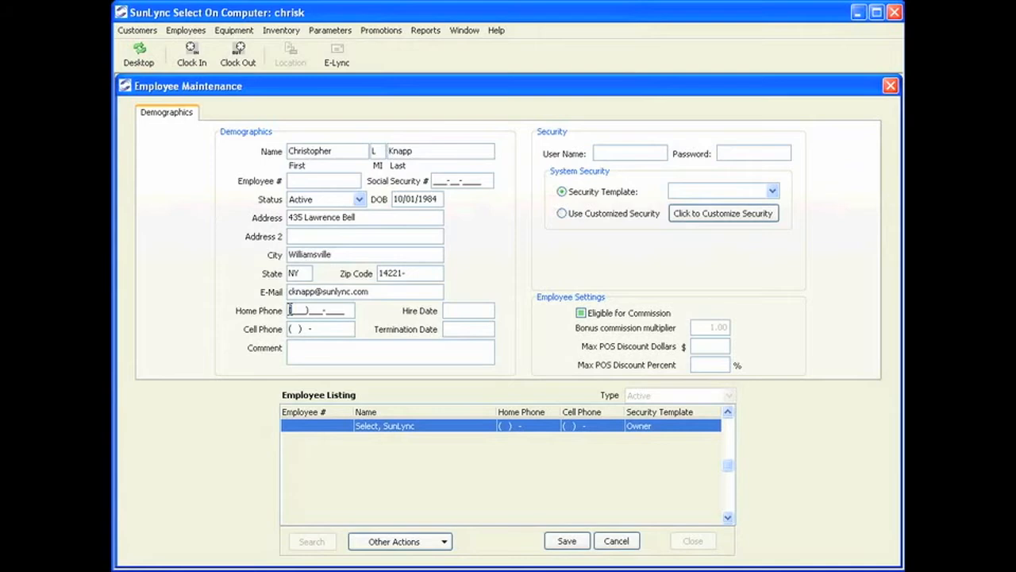
type("716")
key("Left")
key("Left")
left_click(457, 310)
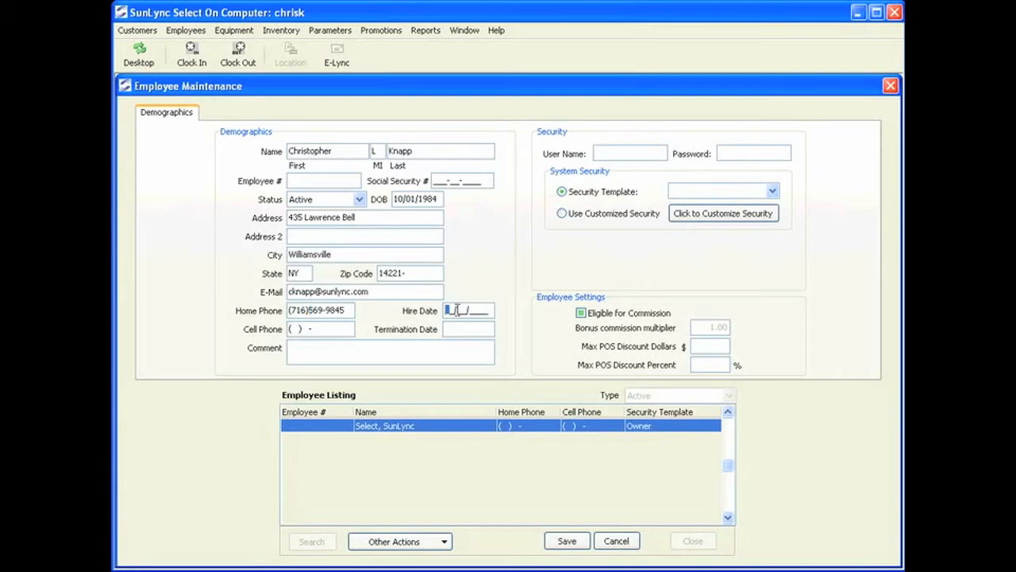
type("03/16/2009")
left_click(291, 330)
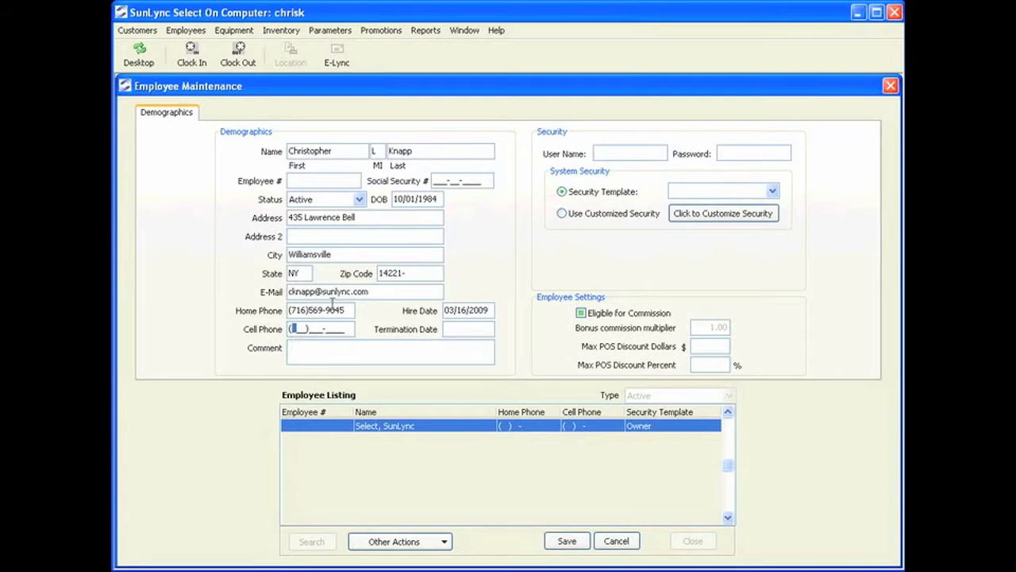
left_click(343, 311)
- Enter the employee's login user name and password
left_click(326, 354)
left_click(480, 333)
left_click(455, 351)
left_click(605, 152)
type("*****")
left_click(736, 147)
type("*******")
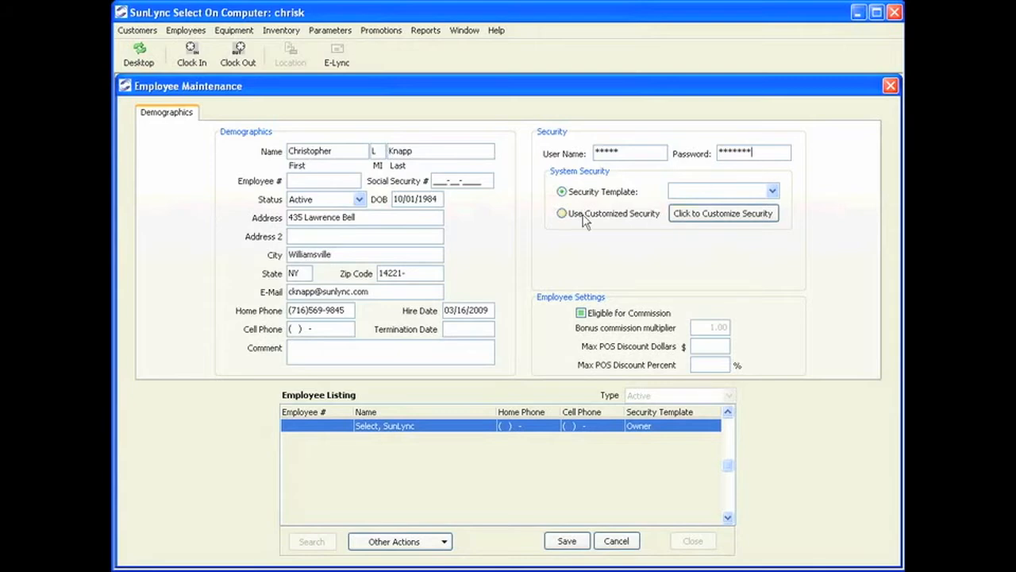
- Choose the Manager template, switch to customized security and open the rights editor
left_click(772, 192)
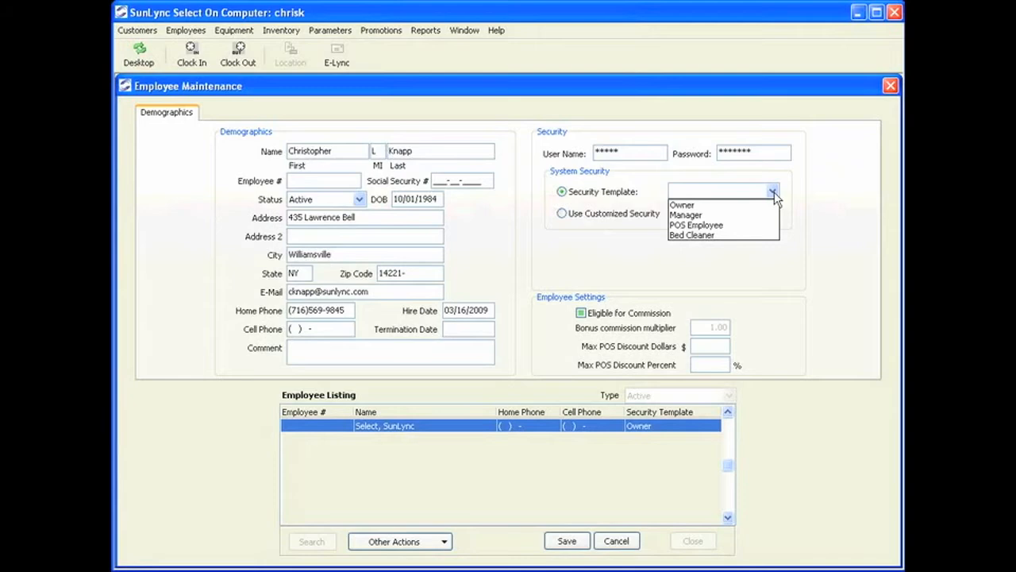
left_click(690, 215)
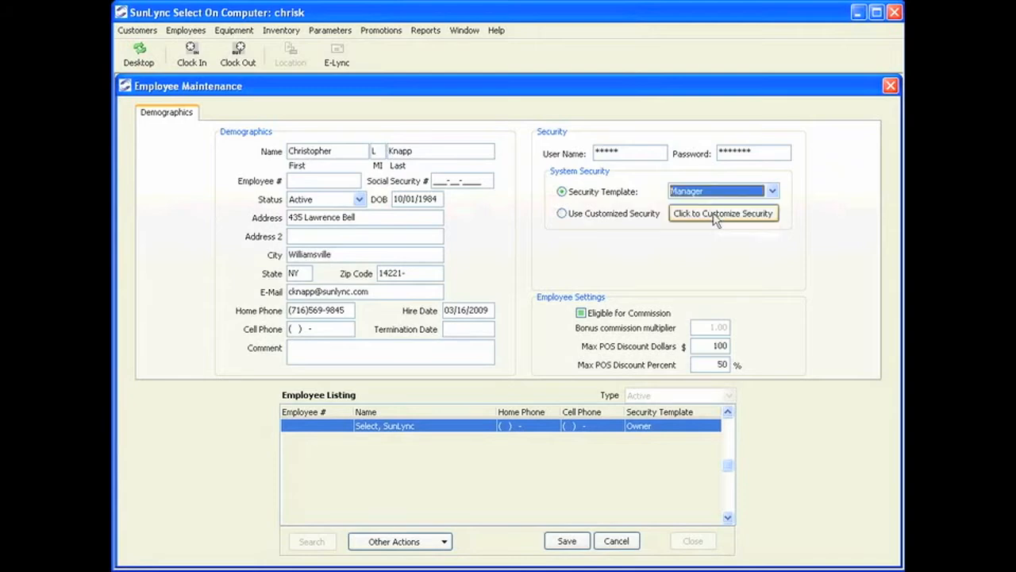
left_click(617, 221)
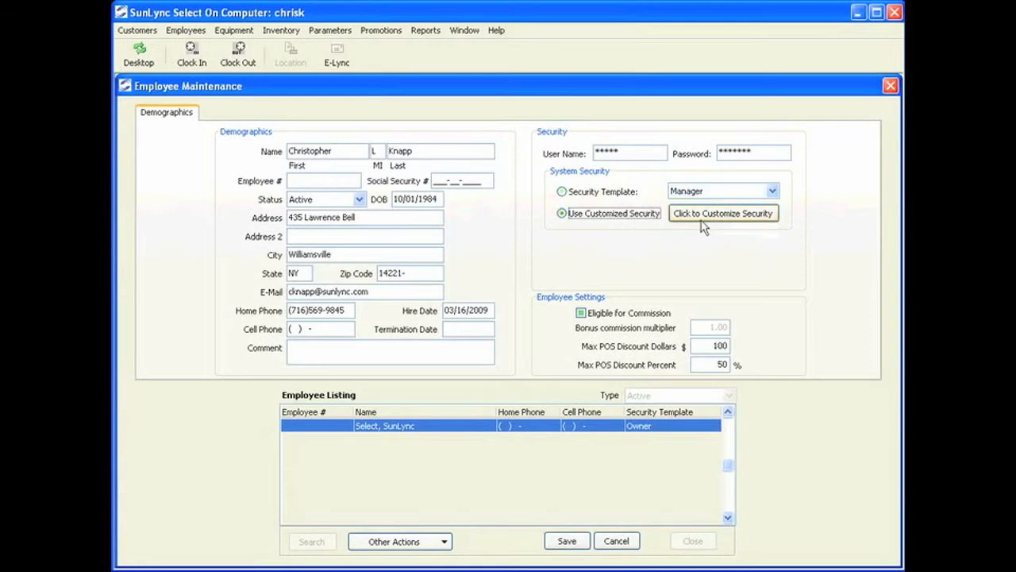
left_click(728, 216)
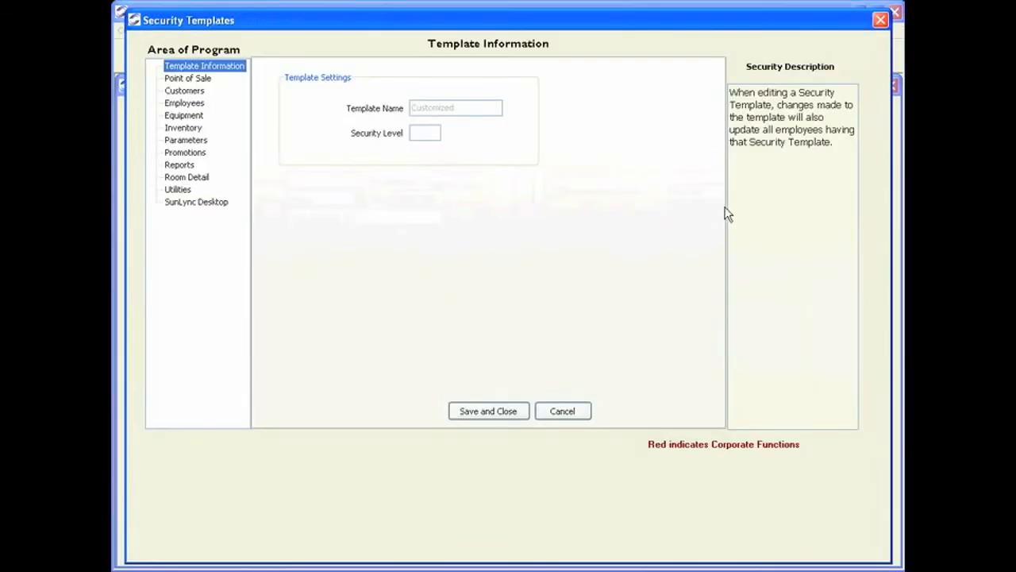
- Set security level 5 and allow all Point of Sale rights, from access through ledger debit override
left_click(429, 132)
left_click(429, 132)
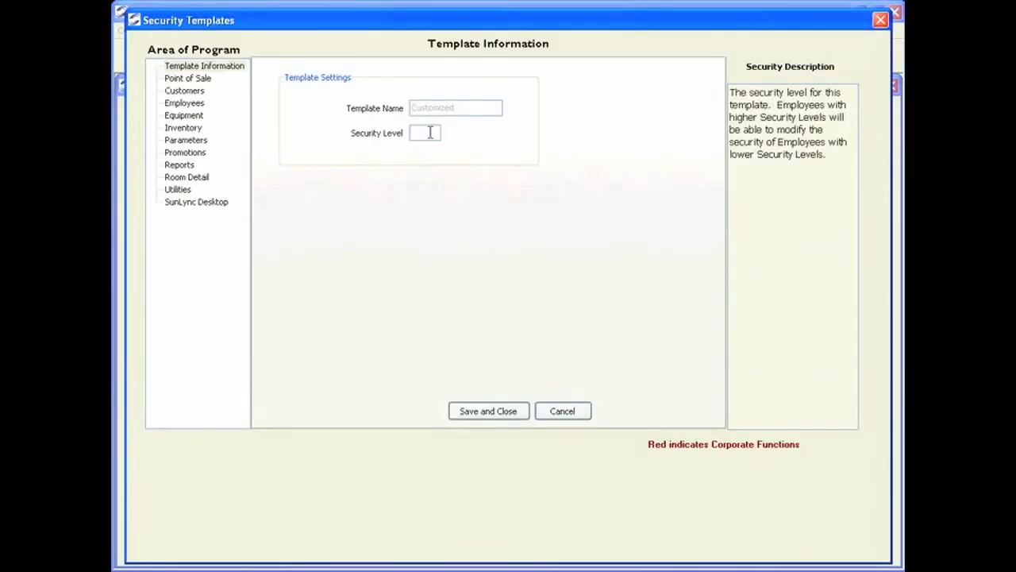
type("5")
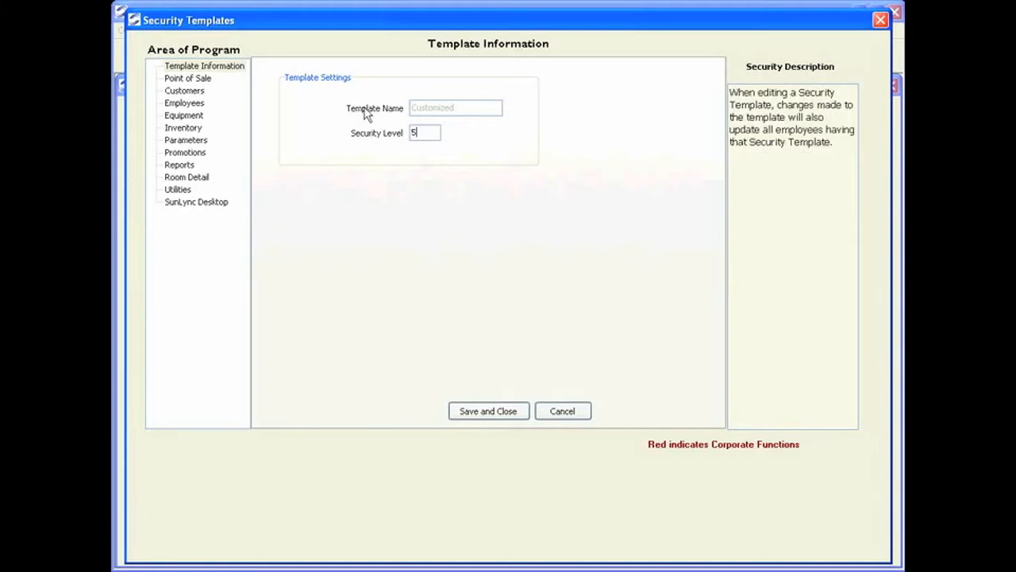
left_click(199, 79)
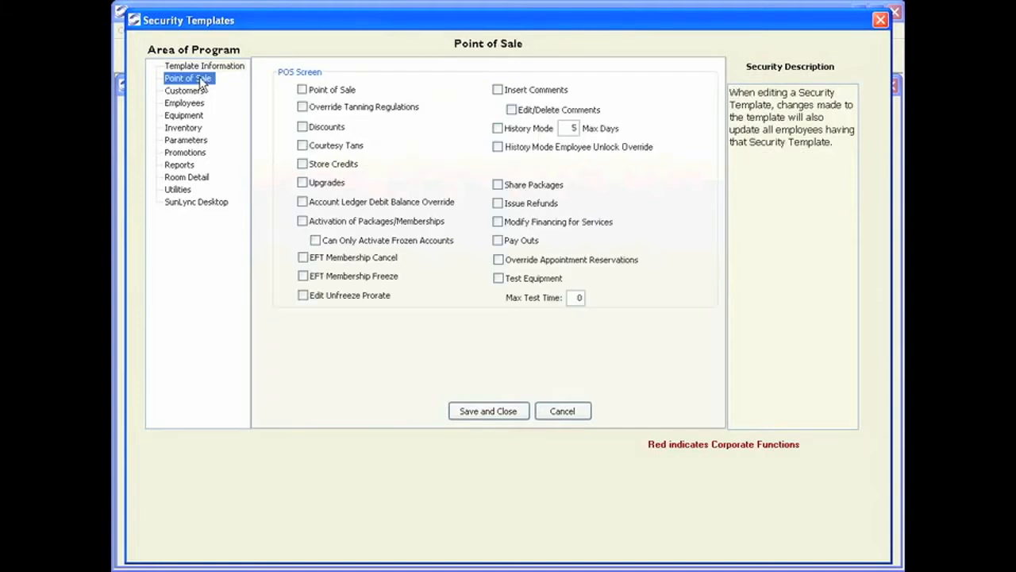
left_click(302, 90)
left_click(302, 106)
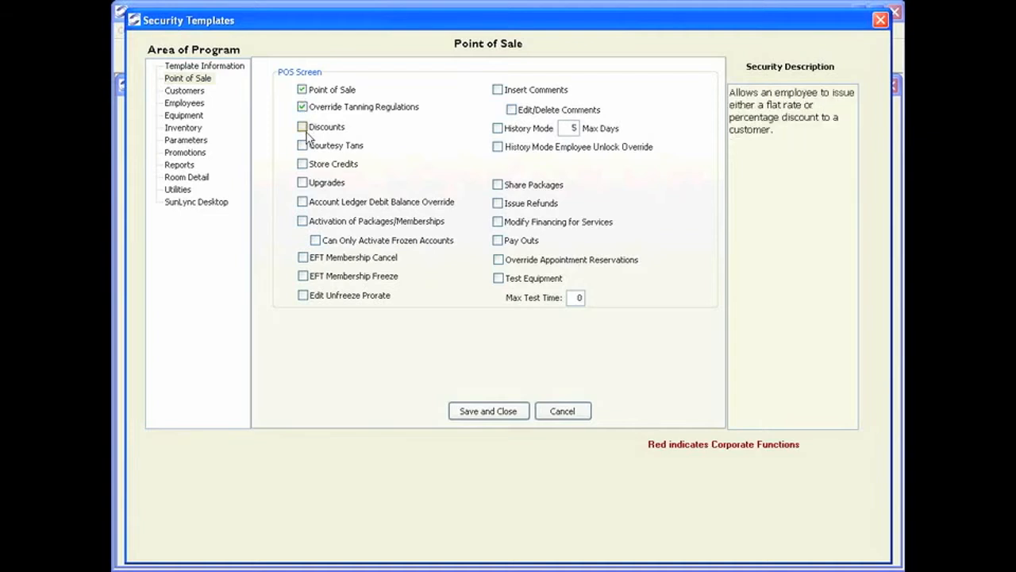
left_click(302, 127)
left_click(303, 145)
left_click(302, 163)
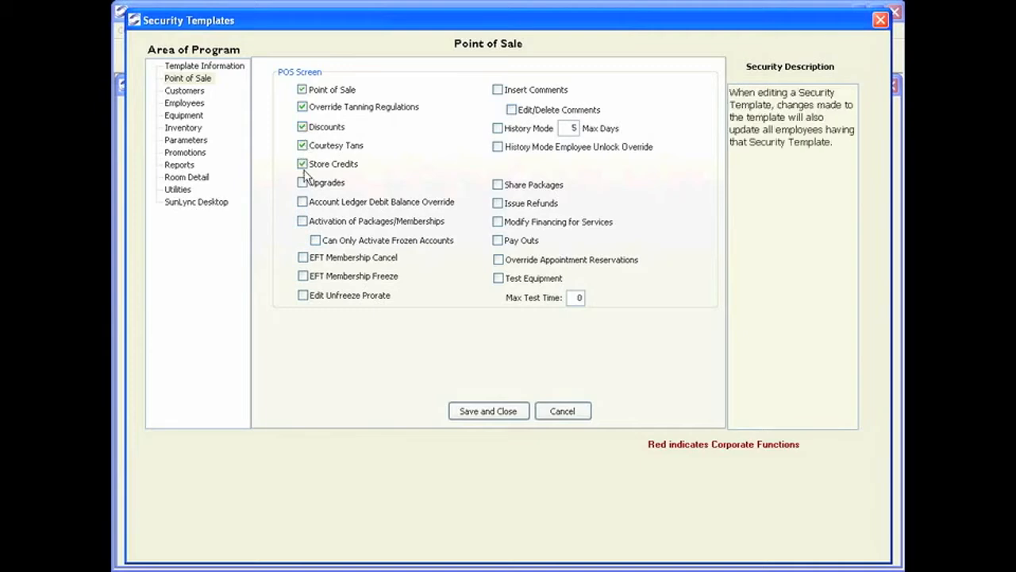
left_click(302, 183)
left_click(302, 202)
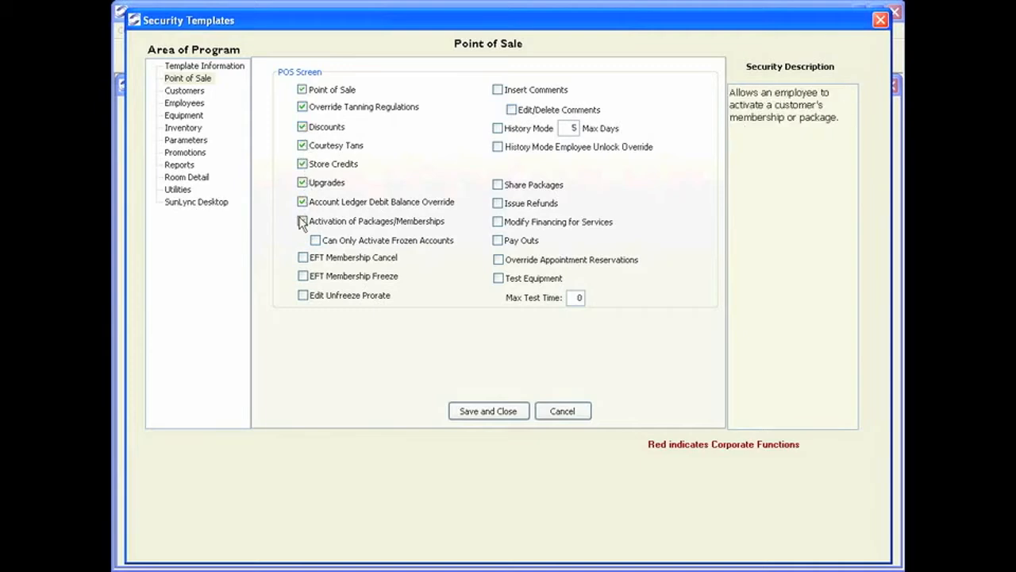
- Grant all Customer rights, toggle the account and points ledger options, then cancel without saving
left_click(190, 90)
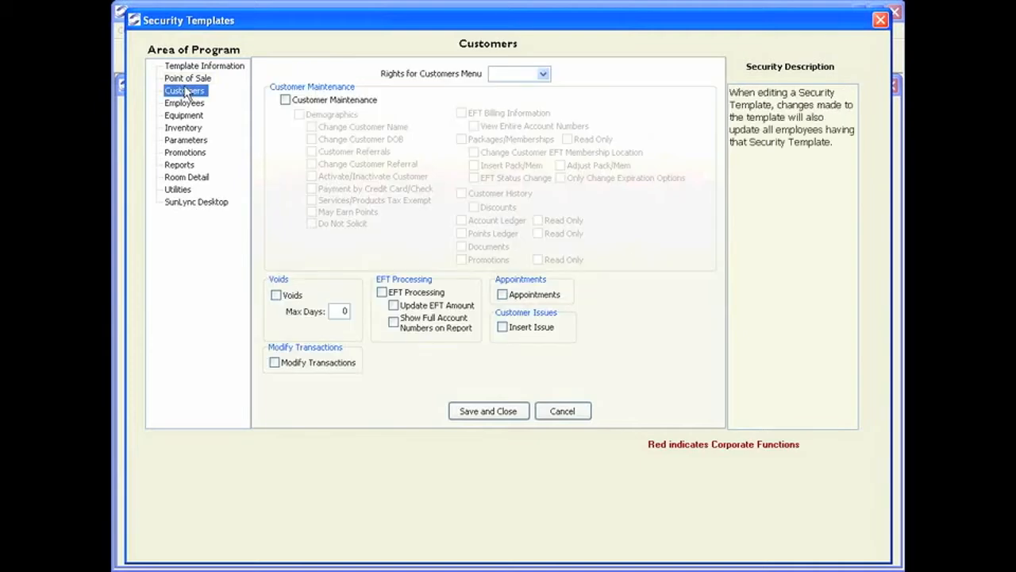
left_click(530, 77)
left_click(512, 86)
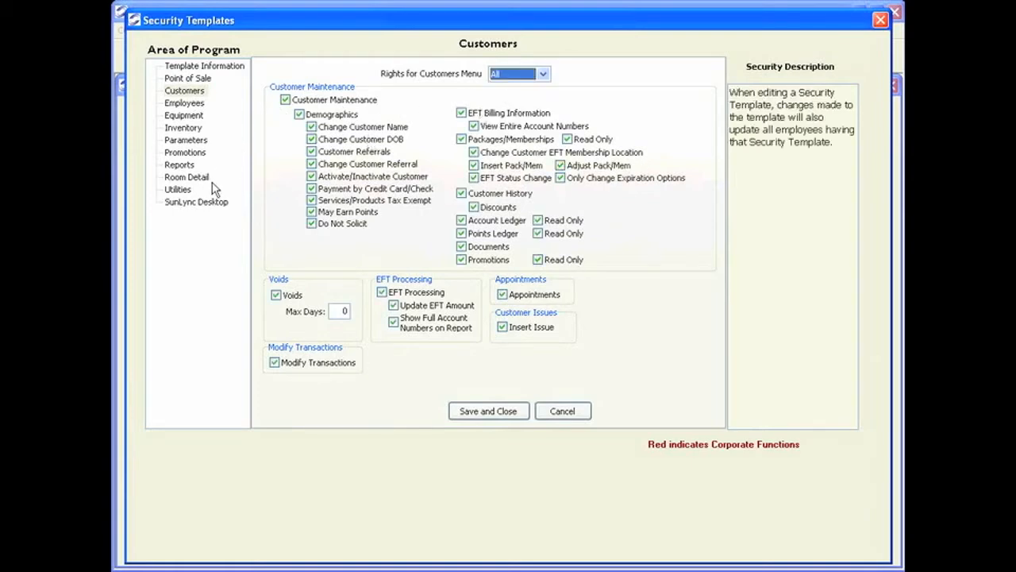
left_click(538, 221)
left_click(539, 234)
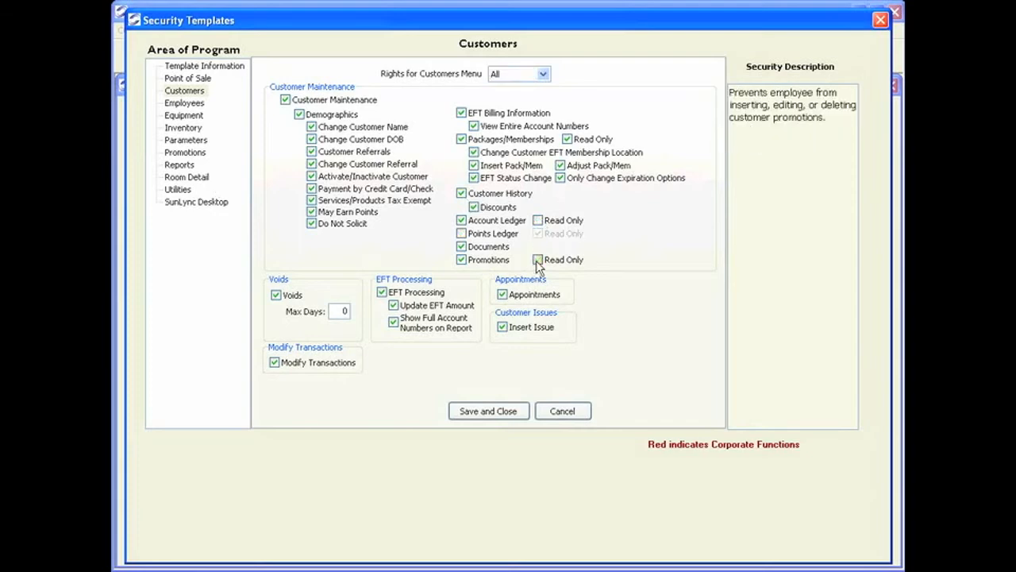
left_click(539, 261)
left_click(474, 234)
left_click(474, 234)
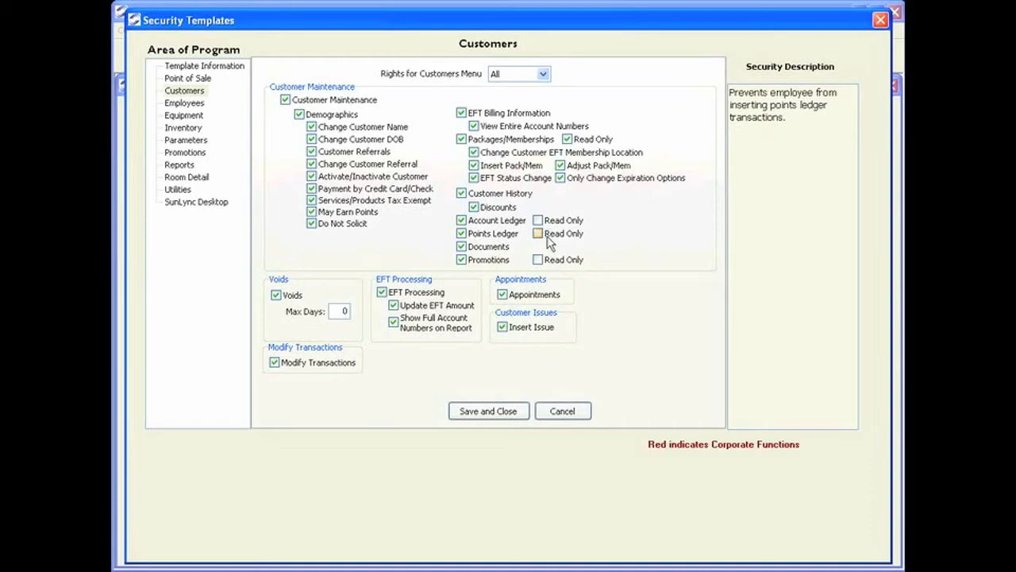
left_click(560, 410)
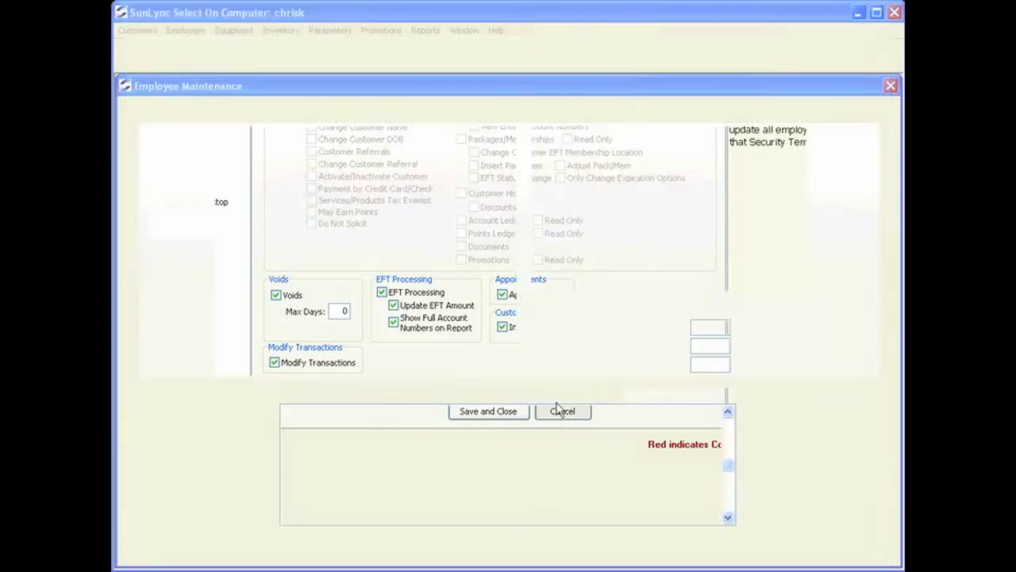
- Use the Manager security template and make the employee commission-eligible with a 1.50 bonus multiplier
left_click(562, 191)
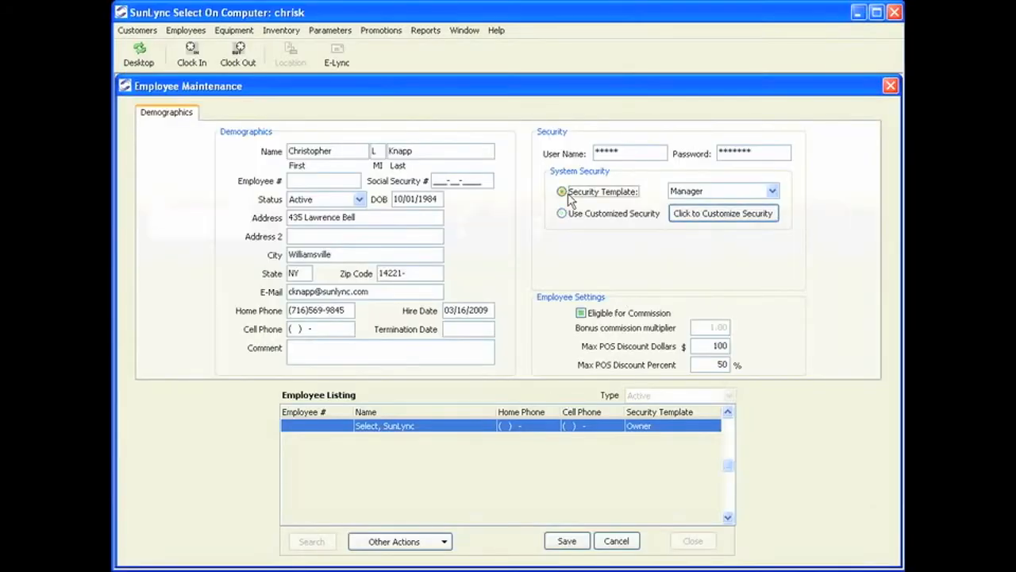
left_click(590, 313)
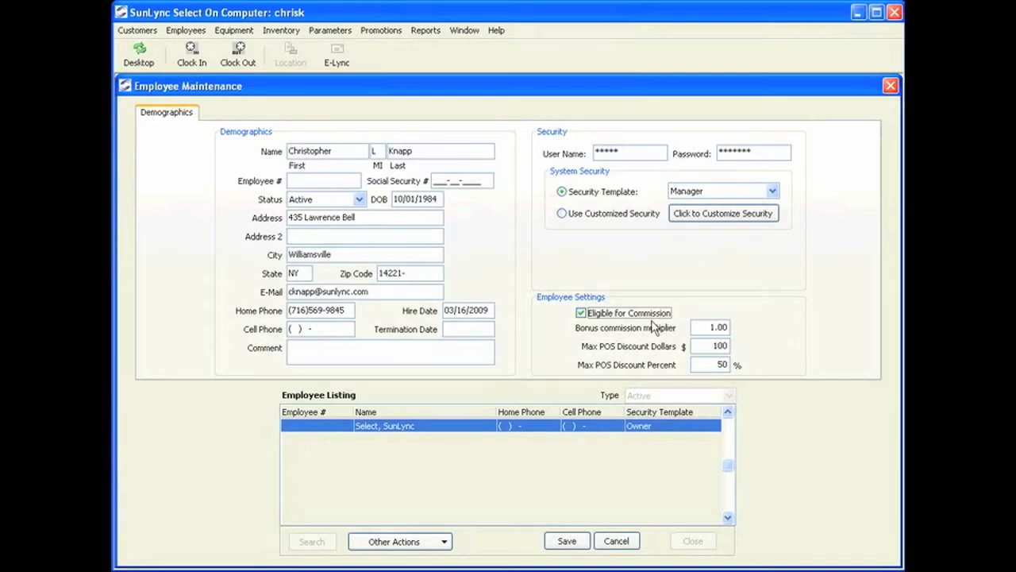
left_click(709, 327)
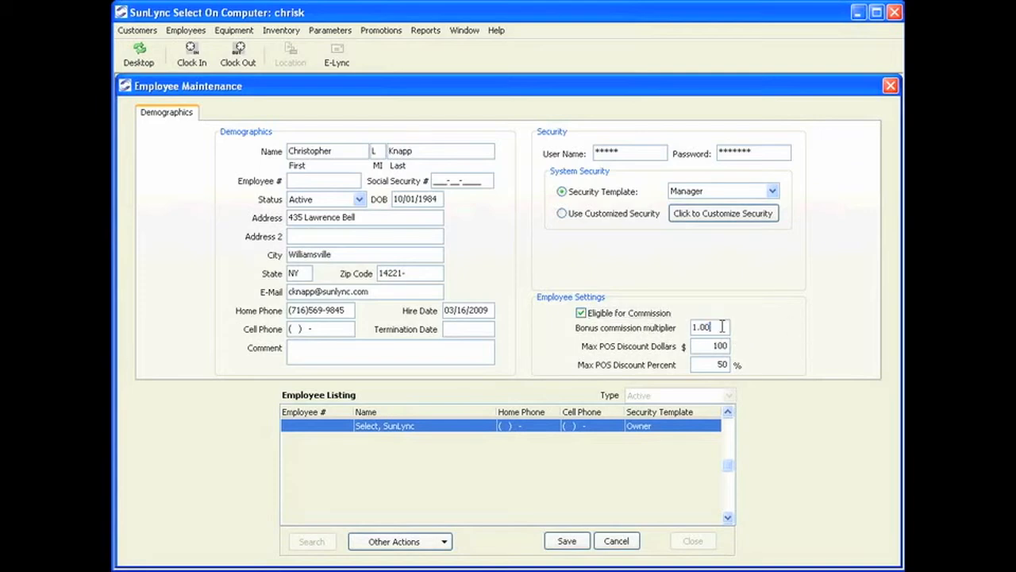
left_click_drag(724, 327, 651, 319)
type("1.50")
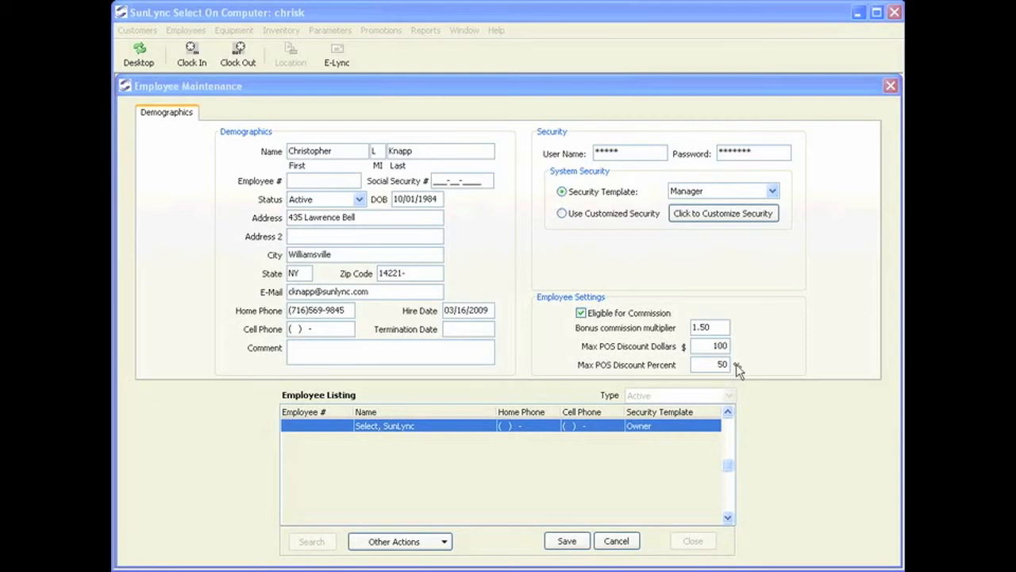
- Review the max POS discount dollars and percent values, then save the employee record
left_click(695, 345)
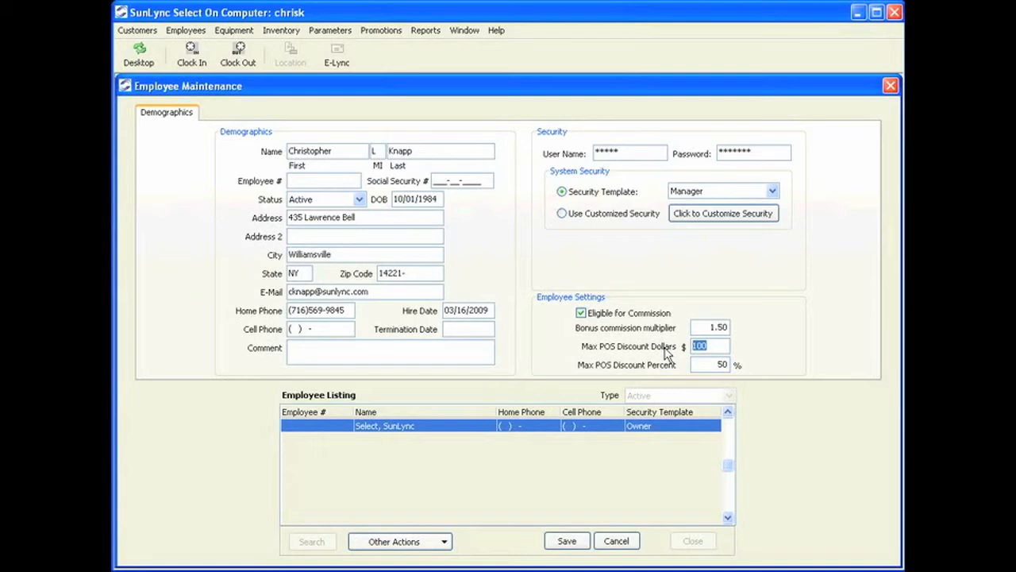
left_click(712, 363)
left_click(564, 540)
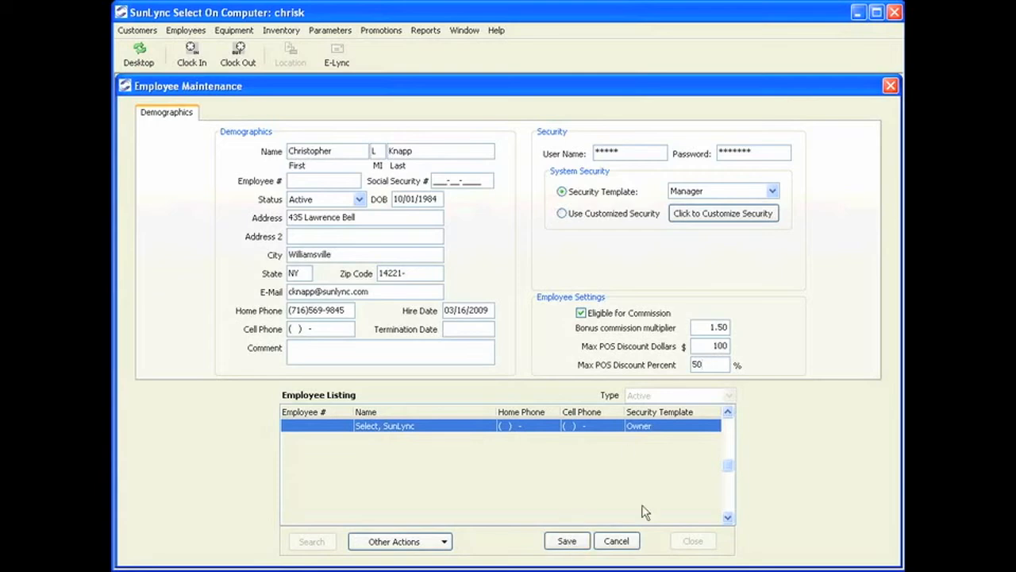
left_click(566, 544)
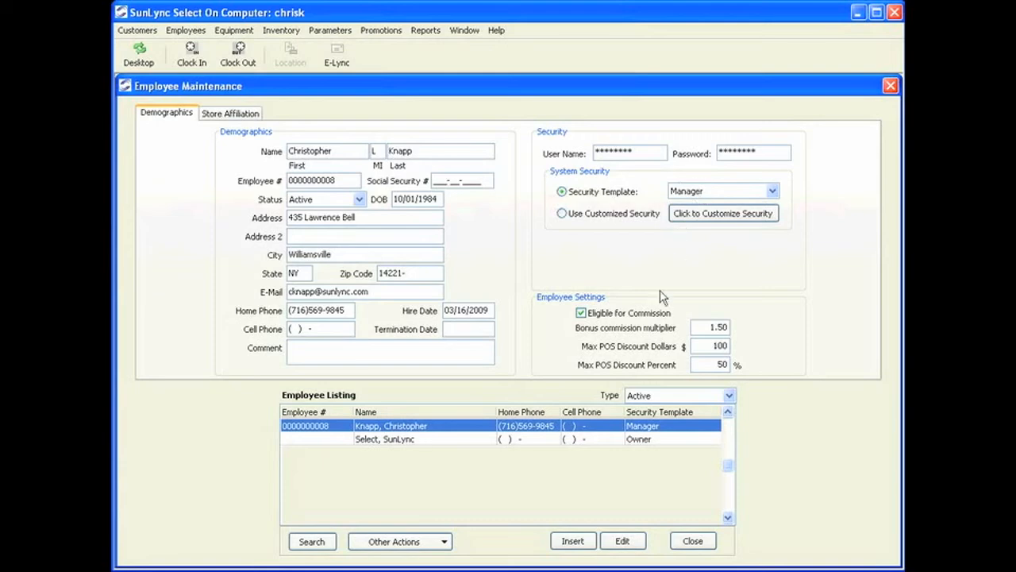
- Reselect the newly saved employee in the list and open the Other Actions dropdown
left_click(525, 439)
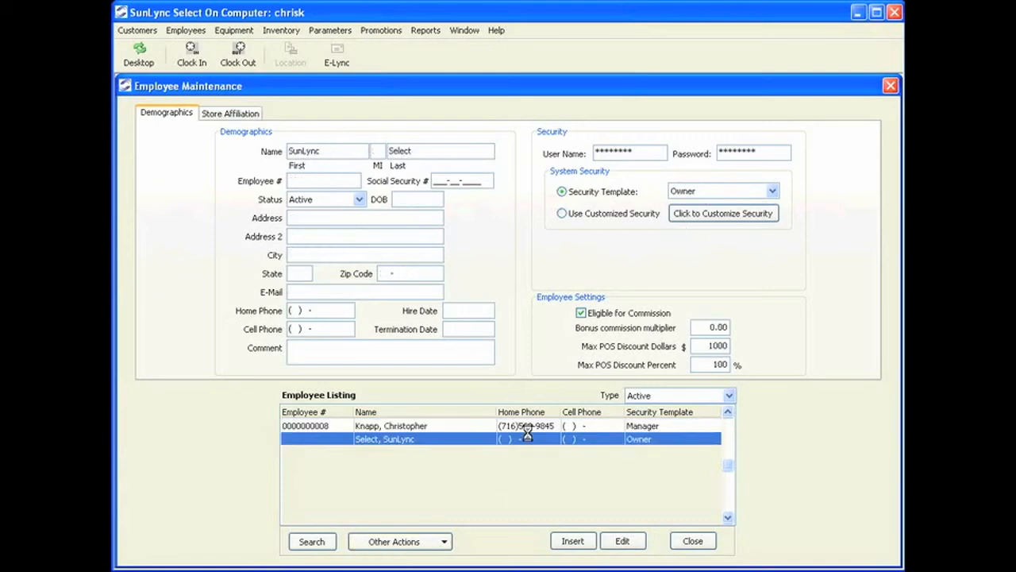
left_click(530, 426)
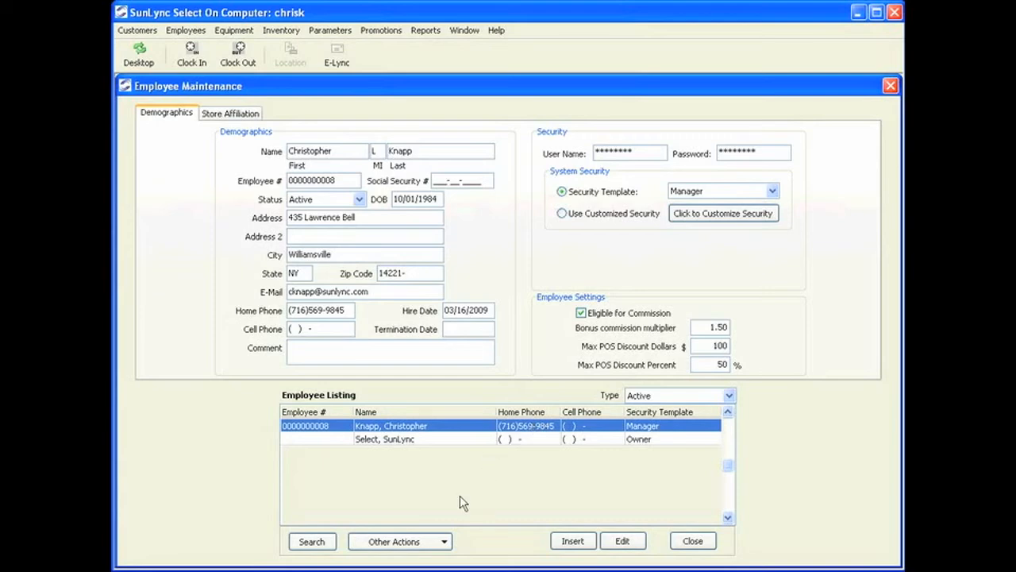
left_click(443, 541)
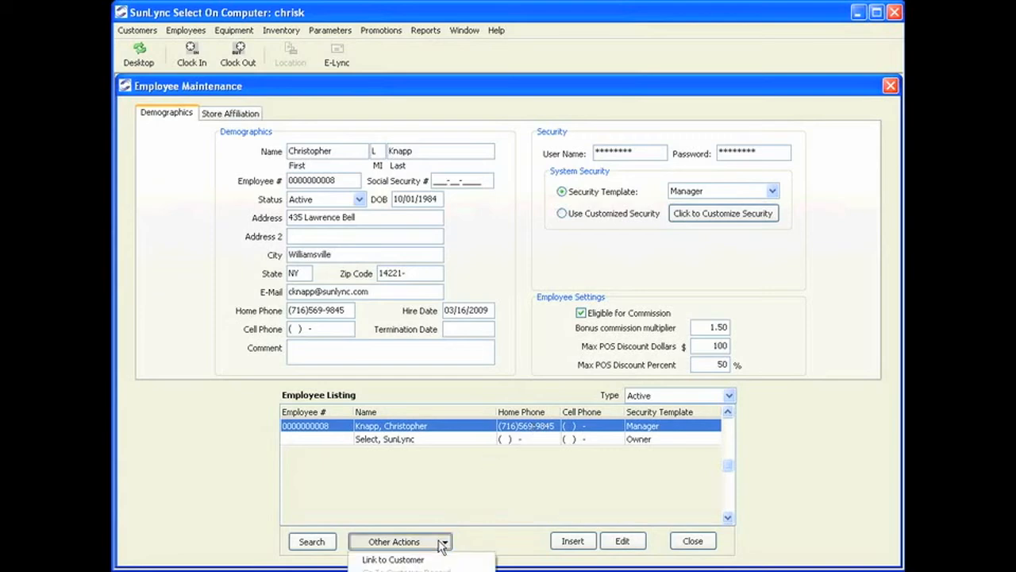
- Link the employee to a newly inserted customer record and browse its EFT, packages and demographics tabs
left_click(401, 559)
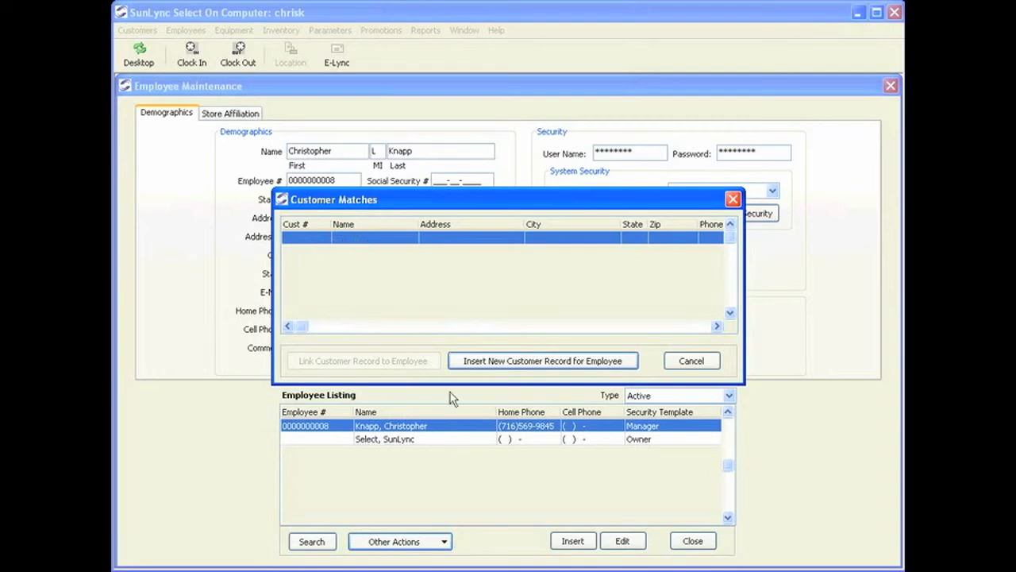
left_click(517, 362)
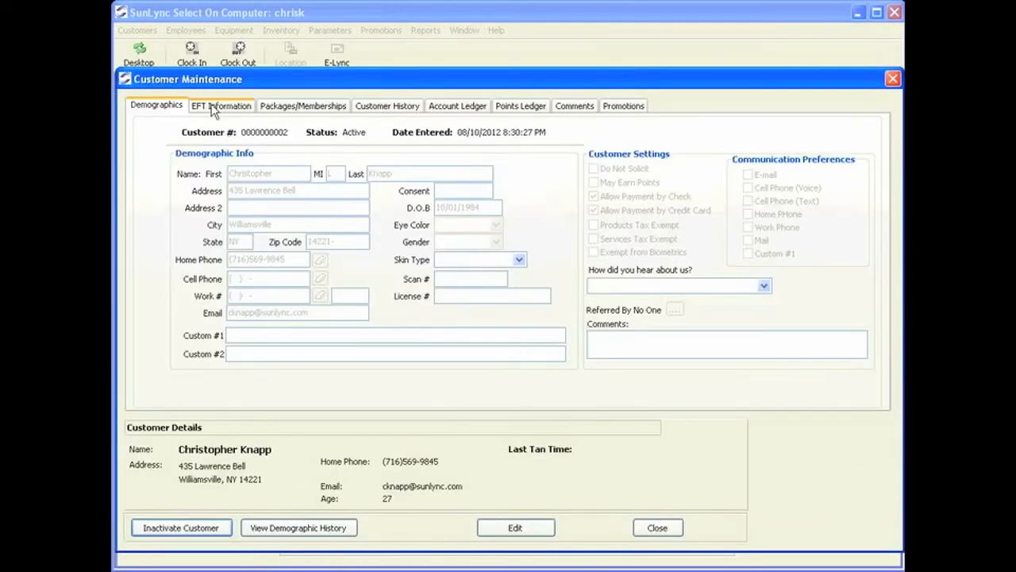
left_click(233, 109)
left_click(276, 107)
left_click(240, 106)
left_click(174, 105)
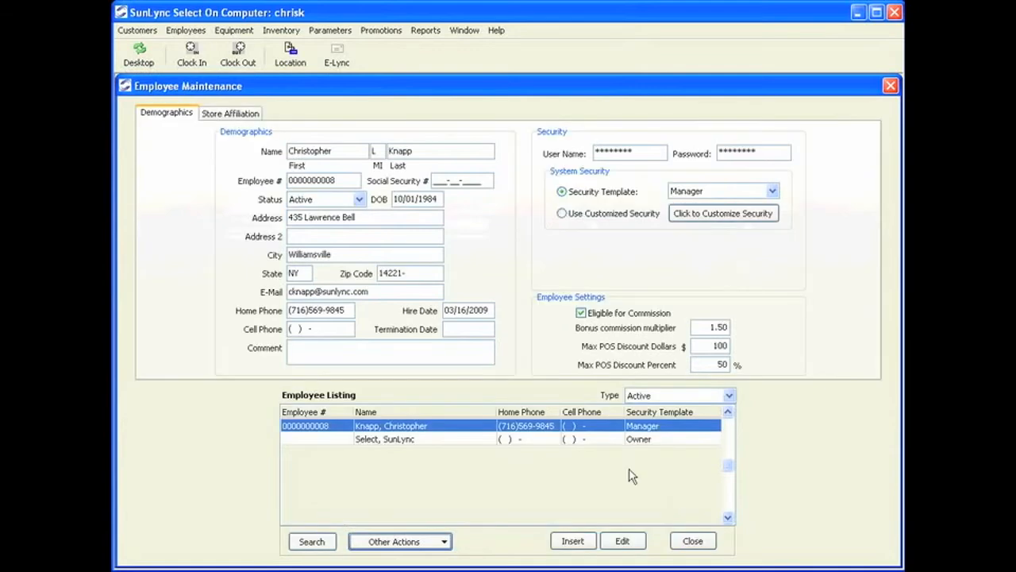
- Select the owner employee and insert a new customer record linked to it
left_click(369, 438)
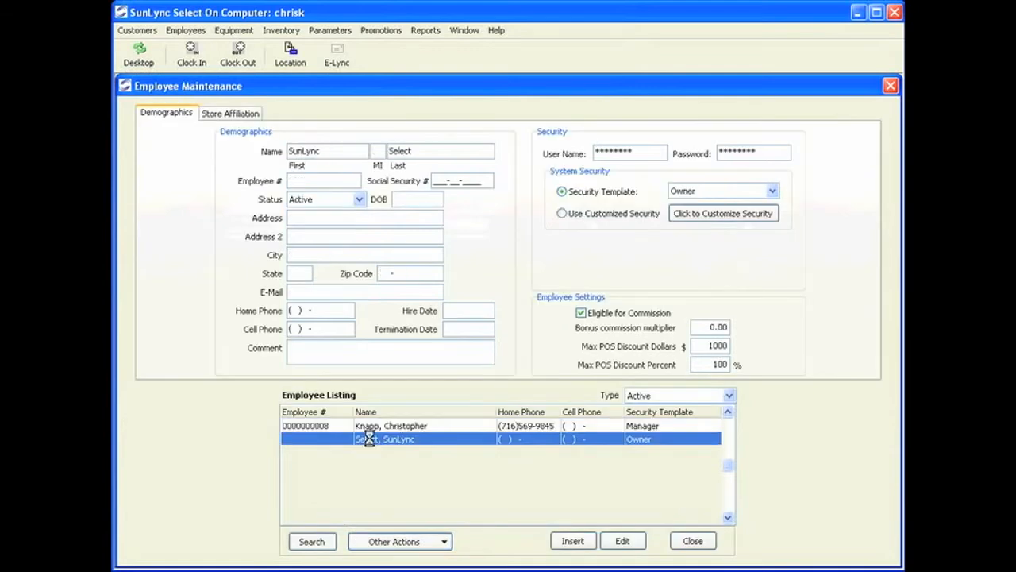
left_click(441, 541)
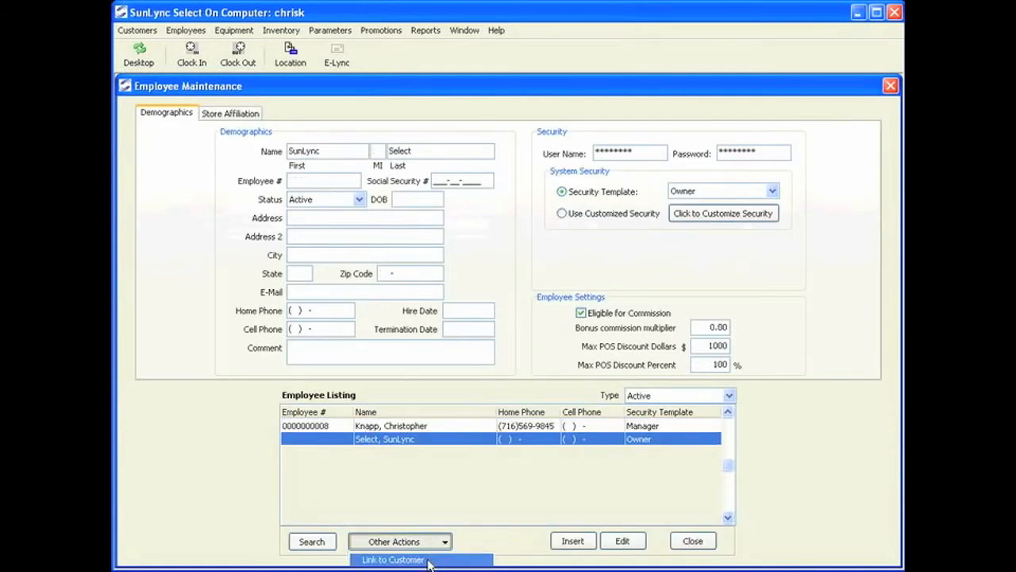
left_click(429, 560)
left_click(482, 362)
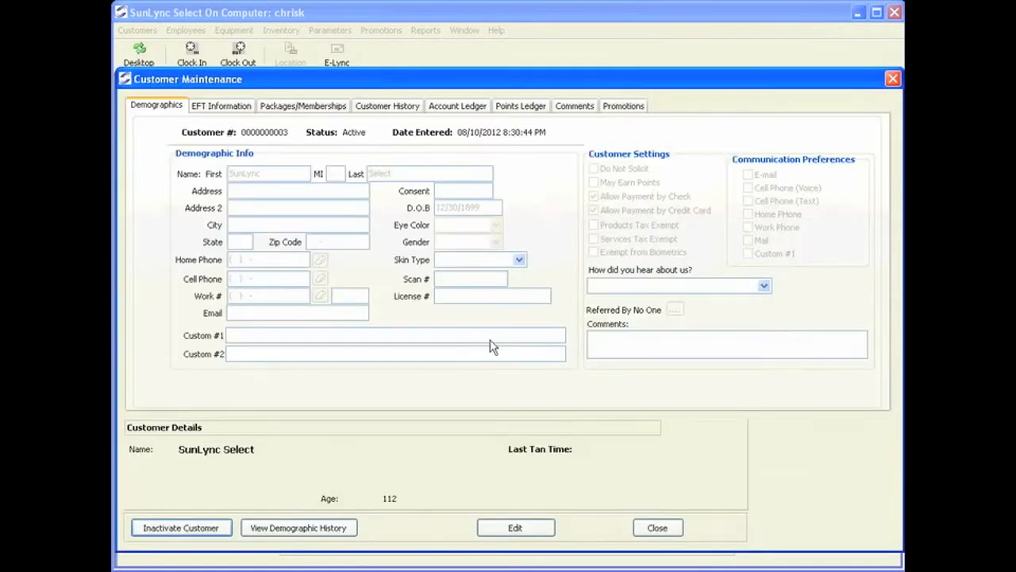
left_click(665, 534)
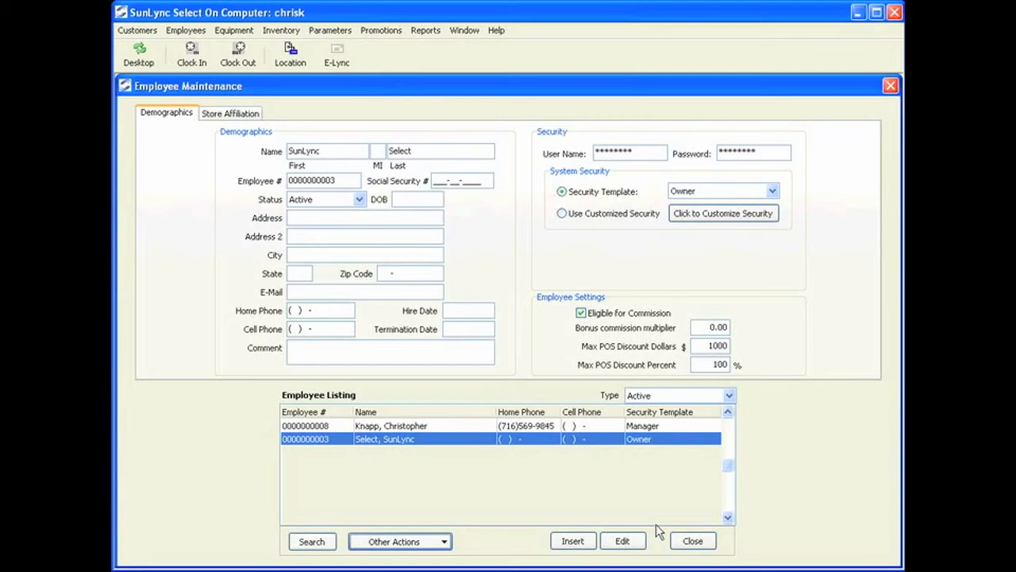
- Review the owner's linked customer, then relink the owner to the matching existing customer record
left_click(443, 543)
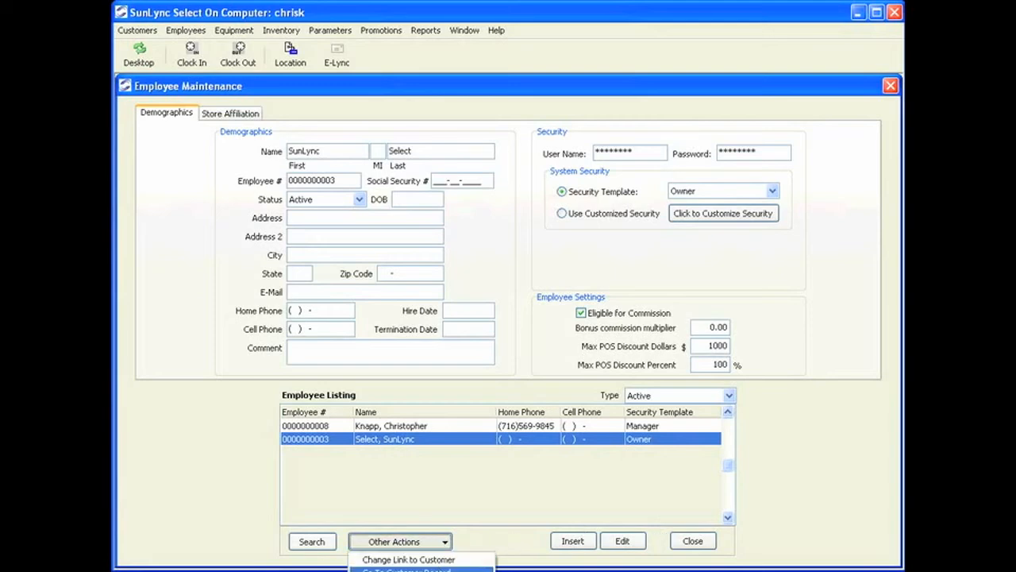
left_click(405, 569)
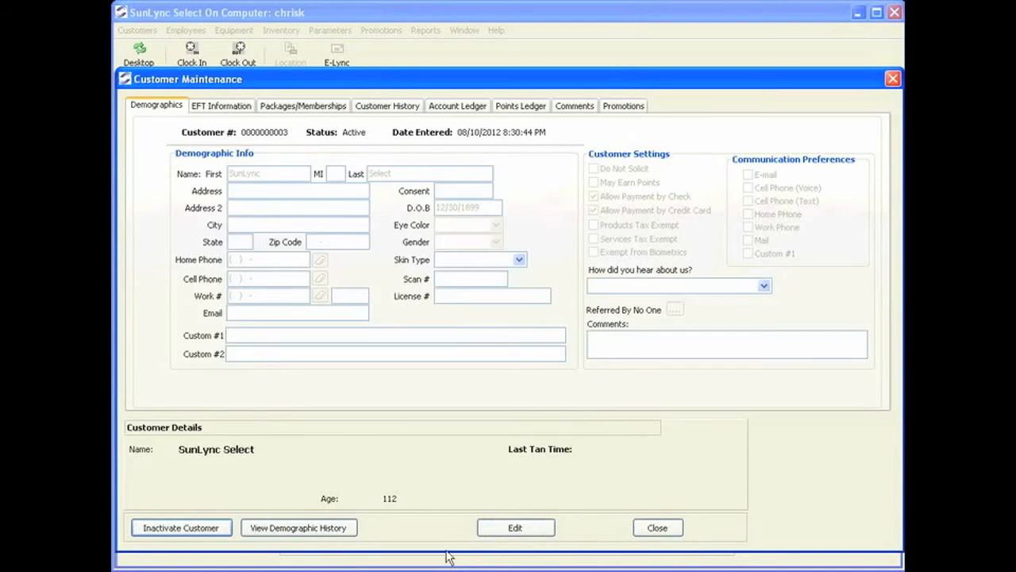
left_click(654, 529)
left_click(427, 536)
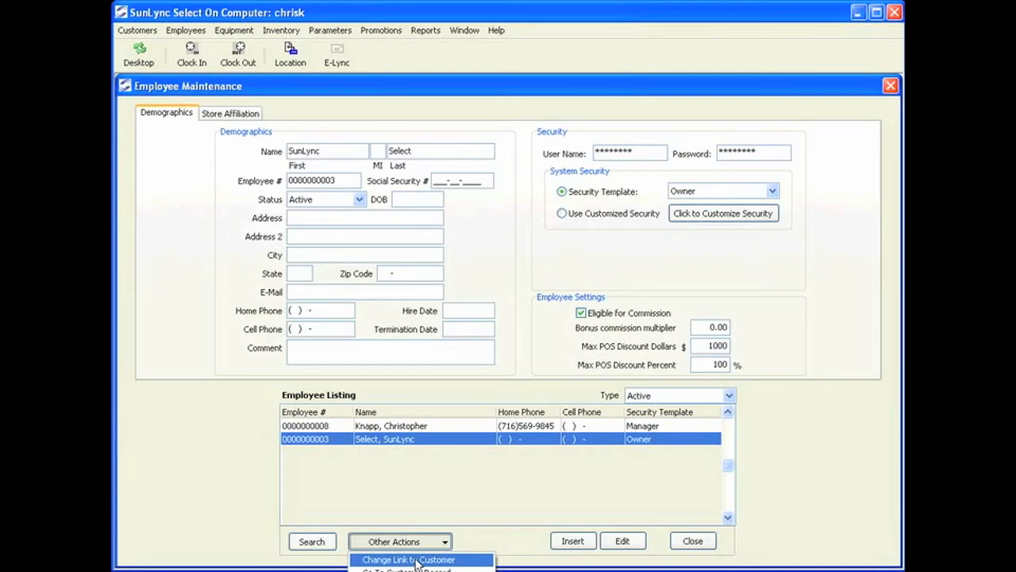
left_click(417, 560)
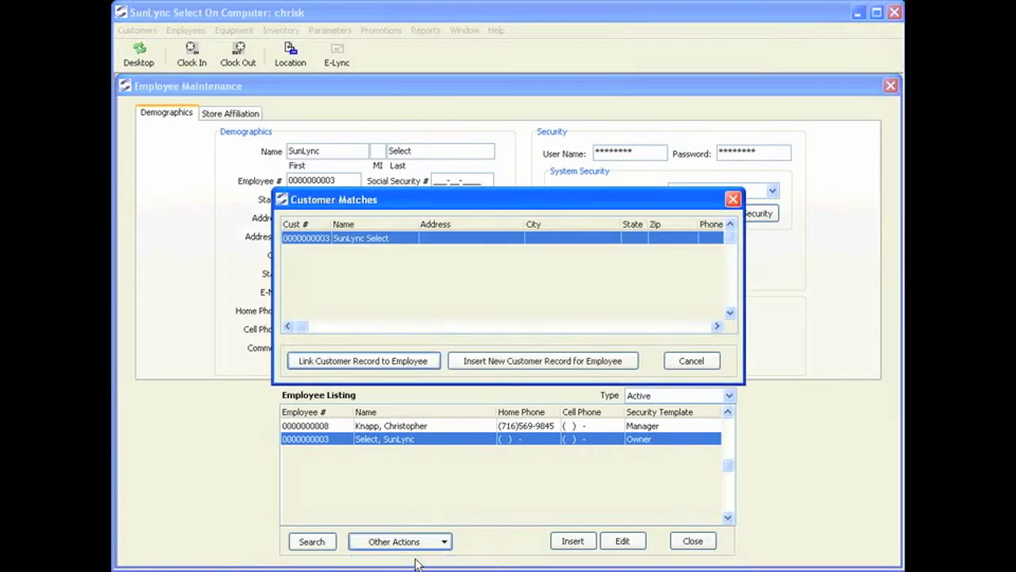
left_click(355, 364)
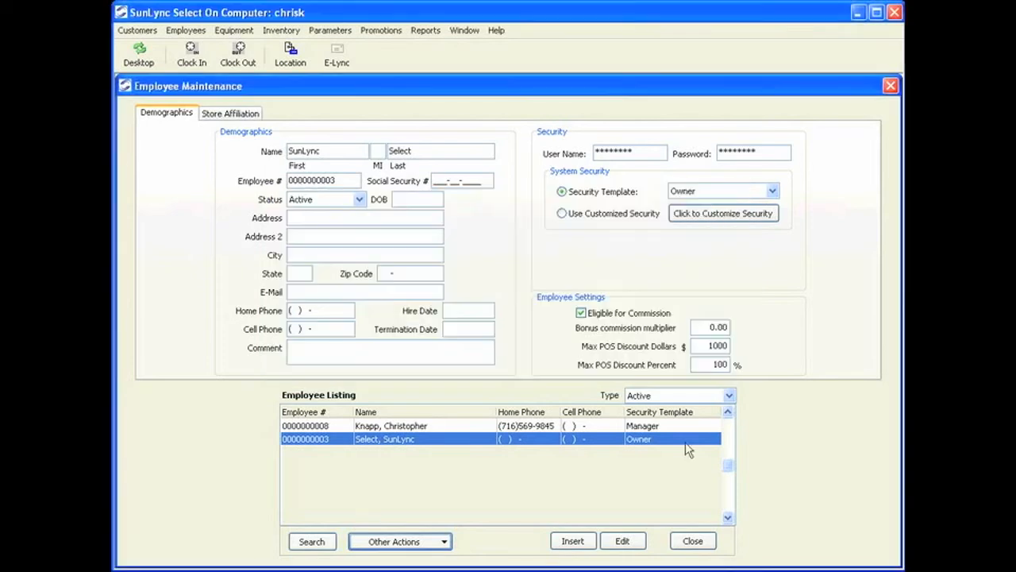
- Switch the Employee Listing Type from Terminated back to Active
left_click(729, 397)
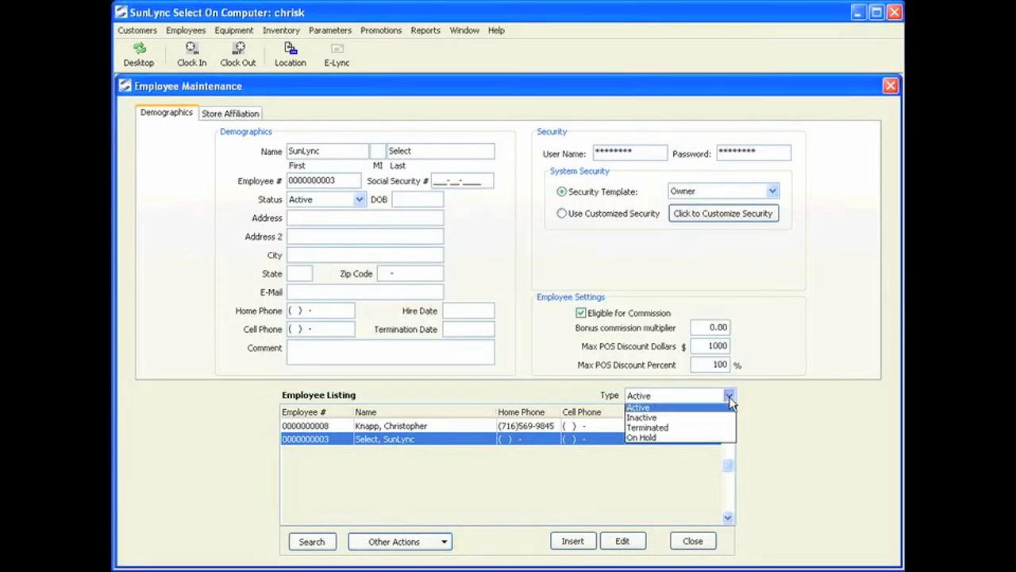
left_click(671, 430)
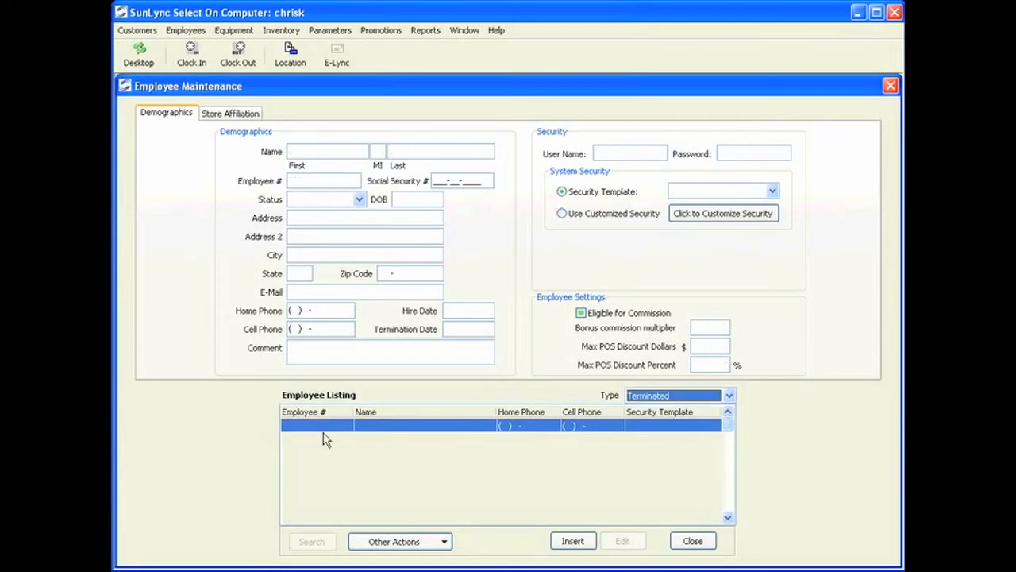
left_click(685, 397)
left_click(660, 408)
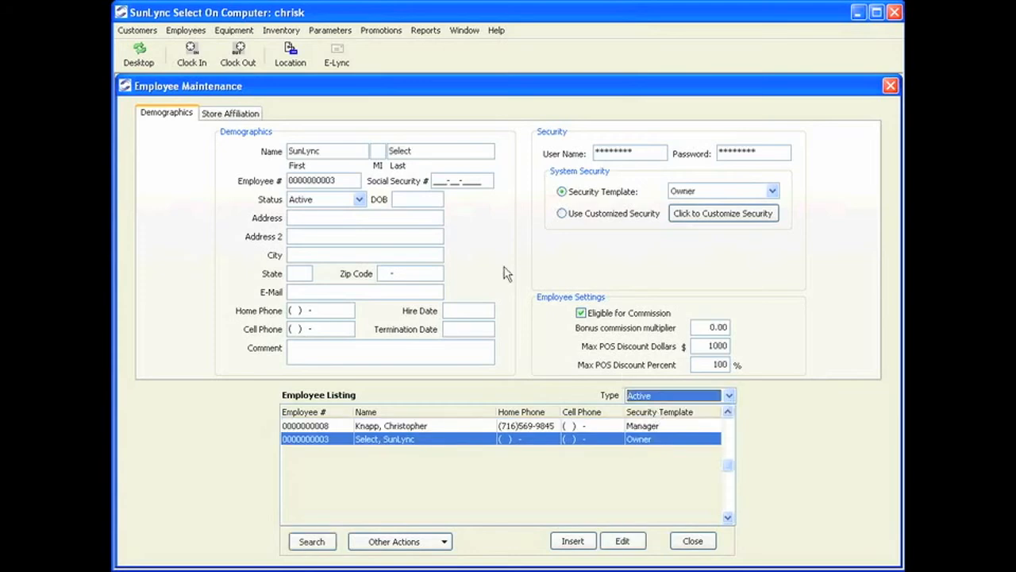
- Keep the Owner employee's status as Active and cancel the edit without saving
left_click(358, 200)
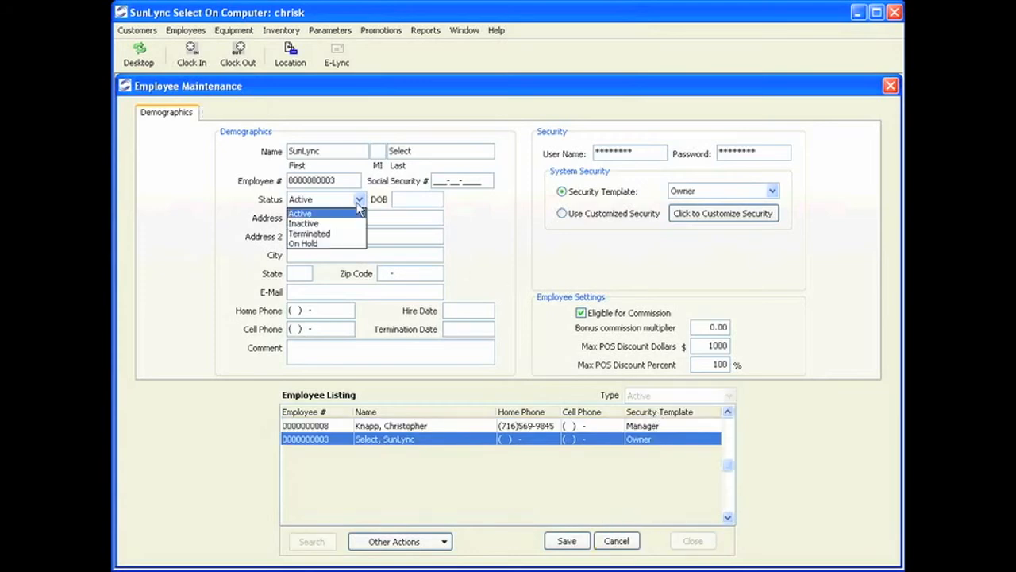
left_click(358, 202)
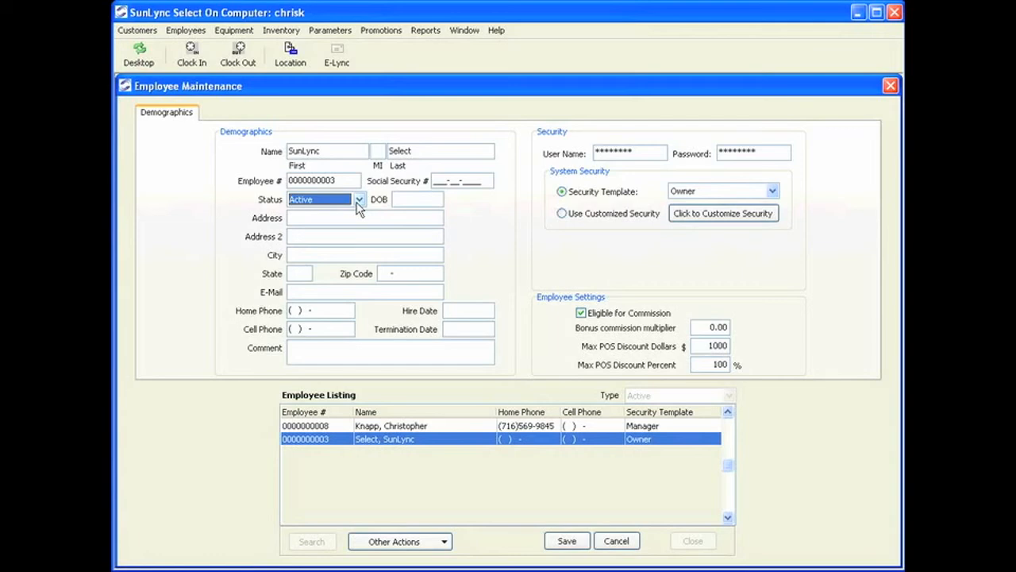
left_click(617, 543)
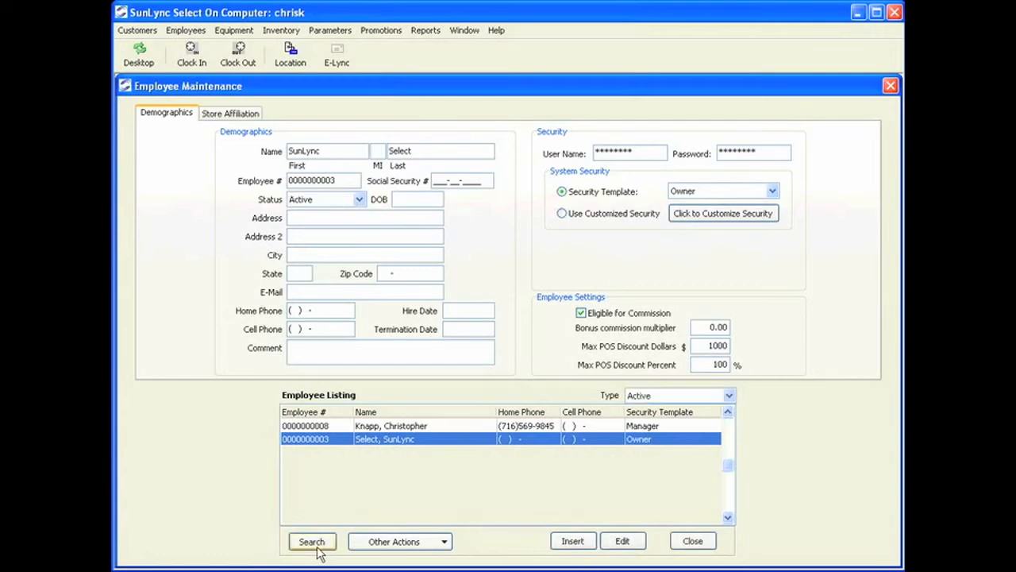
- Search employees by last name 'K' and load the Owner-template employee's record
left_click(316, 547)
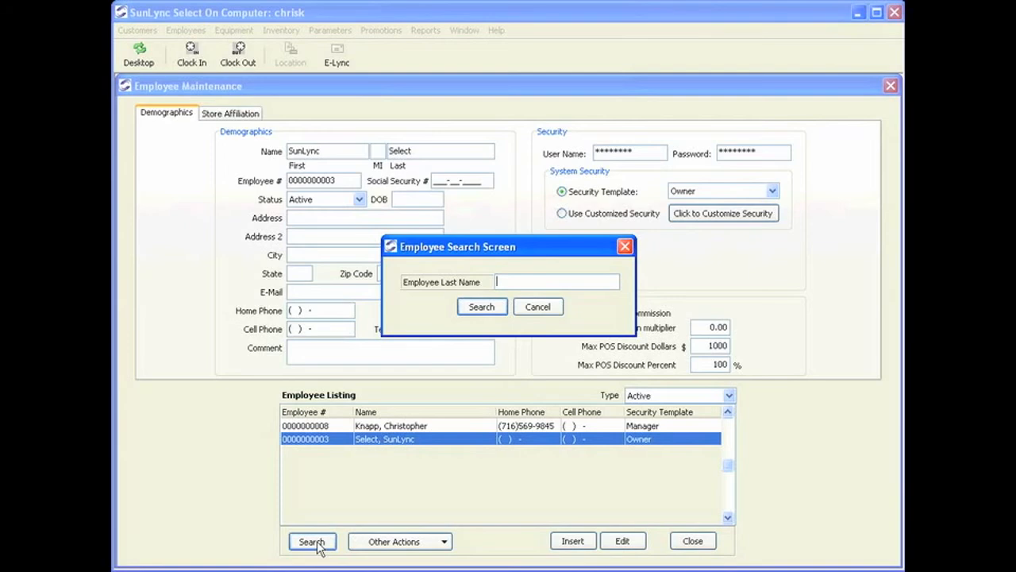
type("K")
key("Return")
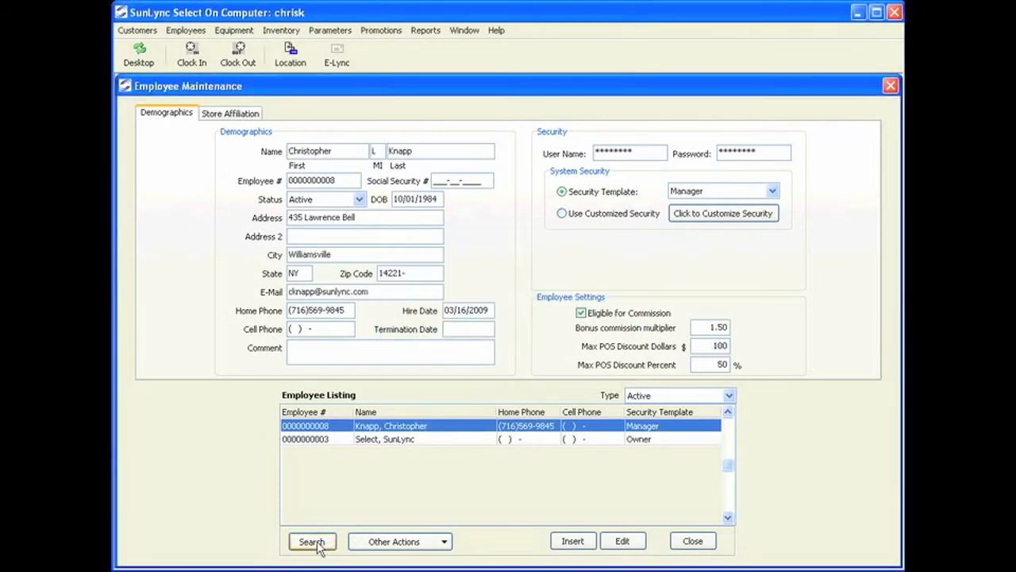
left_click(381, 440)
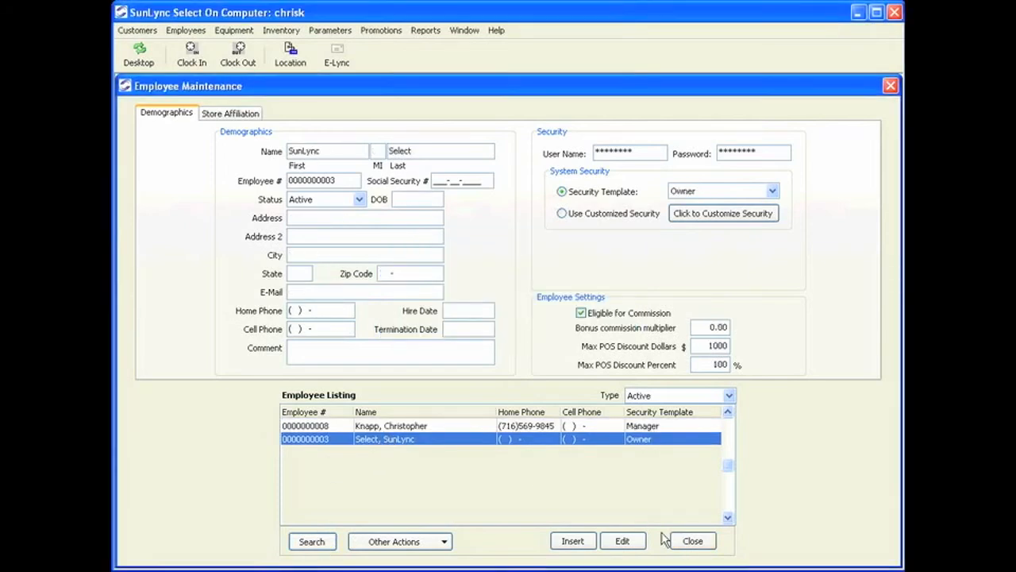
- Check the Owner and Manager employees' Default Store affiliations, then close Employee Maintenance
left_click(235, 112)
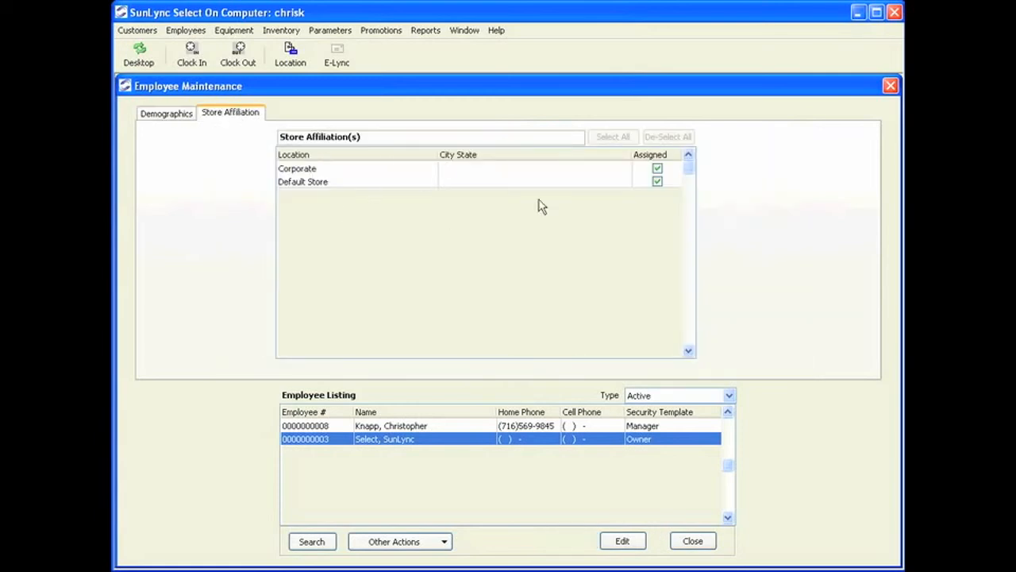
left_click(585, 427)
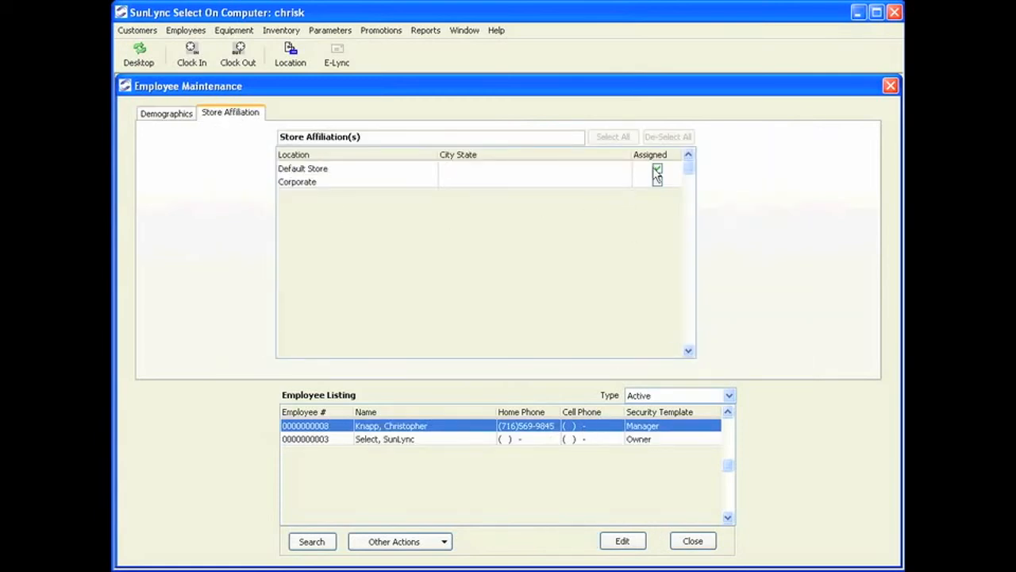
left_click(321, 170)
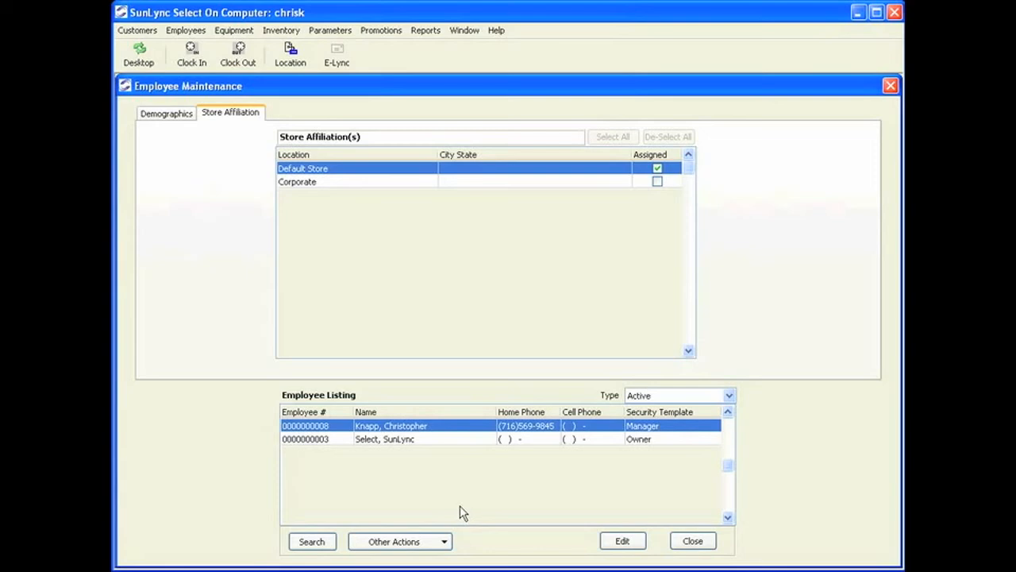
left_click(698, 543)
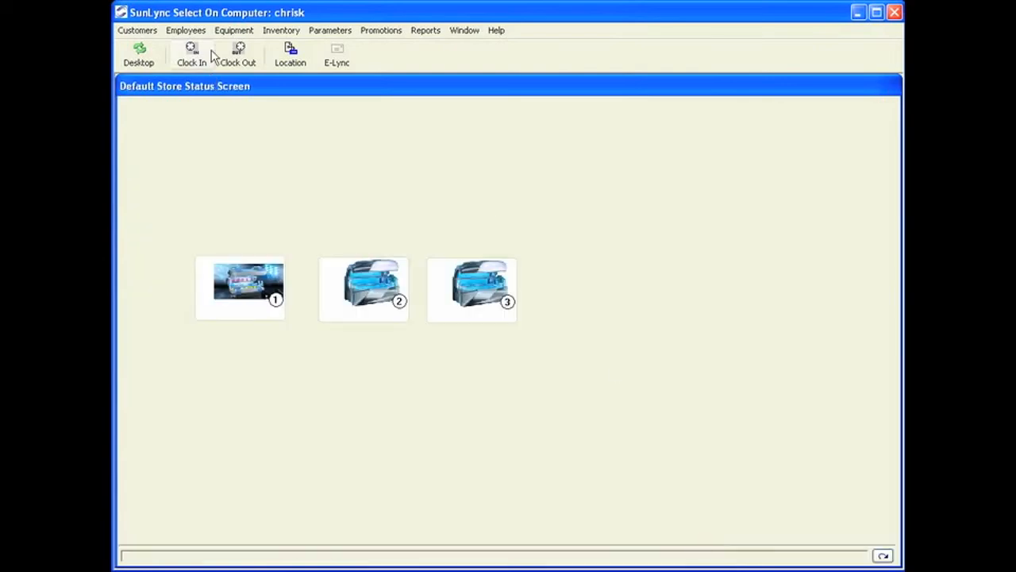
- Open Security Templates and review the Manager, POS Employee, Bed Cleaner and Owner templates
left_click(188, 31)
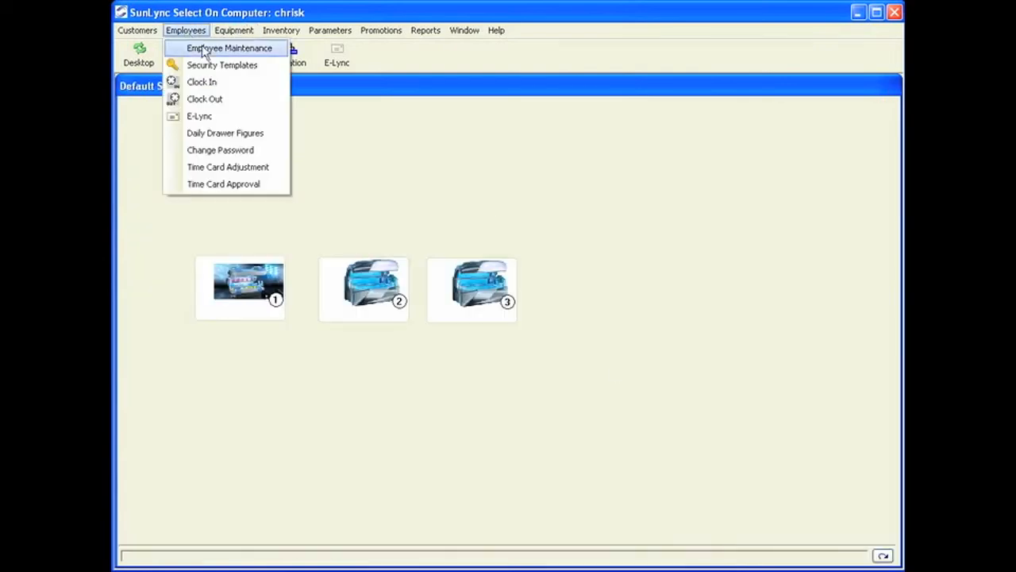
left_click(238, 70)
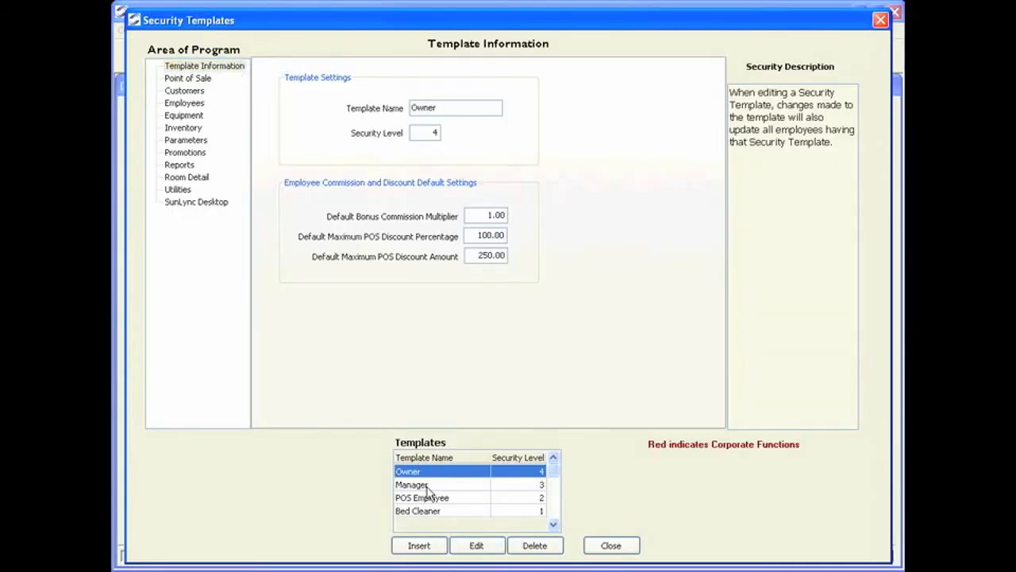
left_click(461, 484)
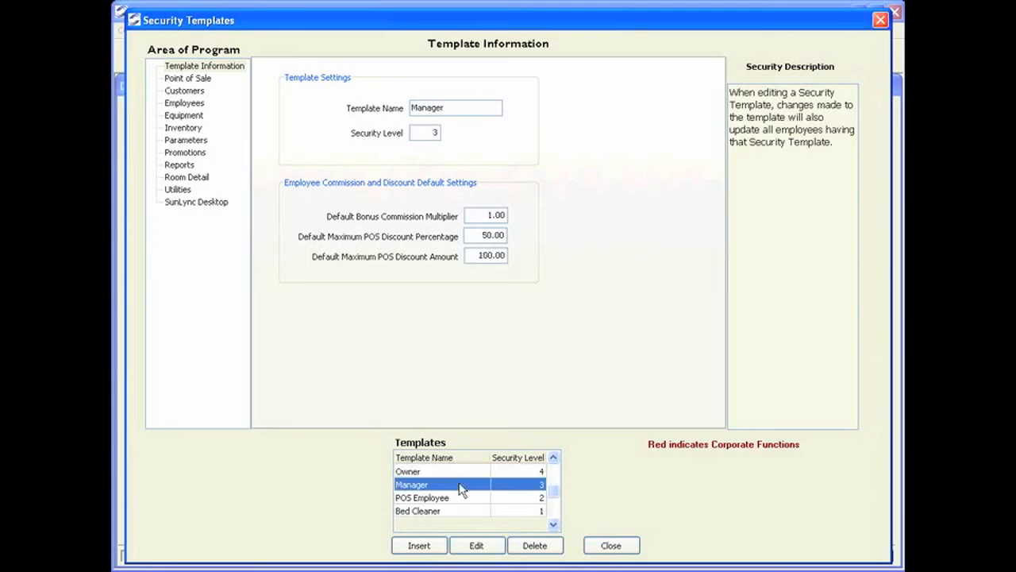
left_click(450, 500)
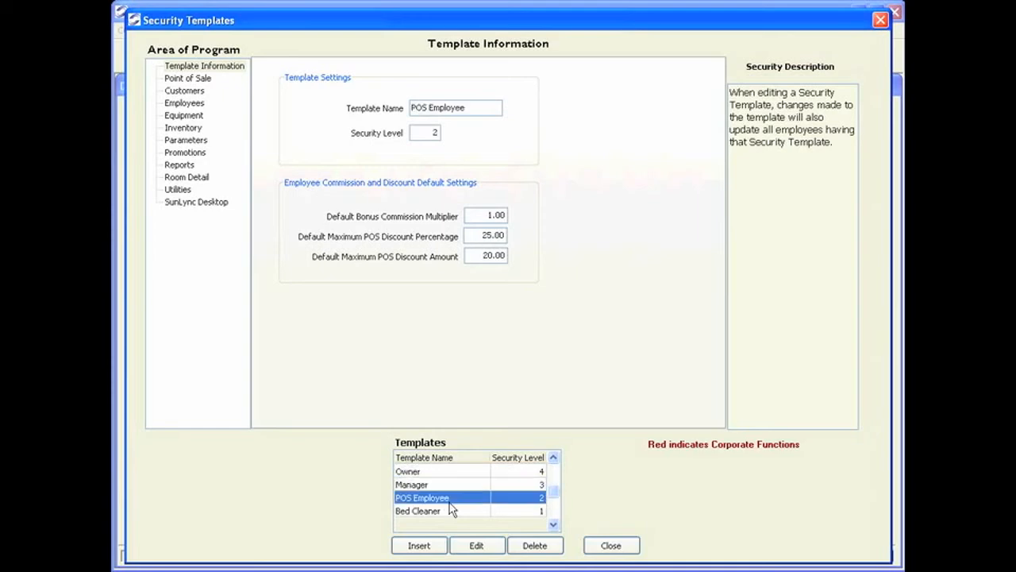
left_click(444, 513)
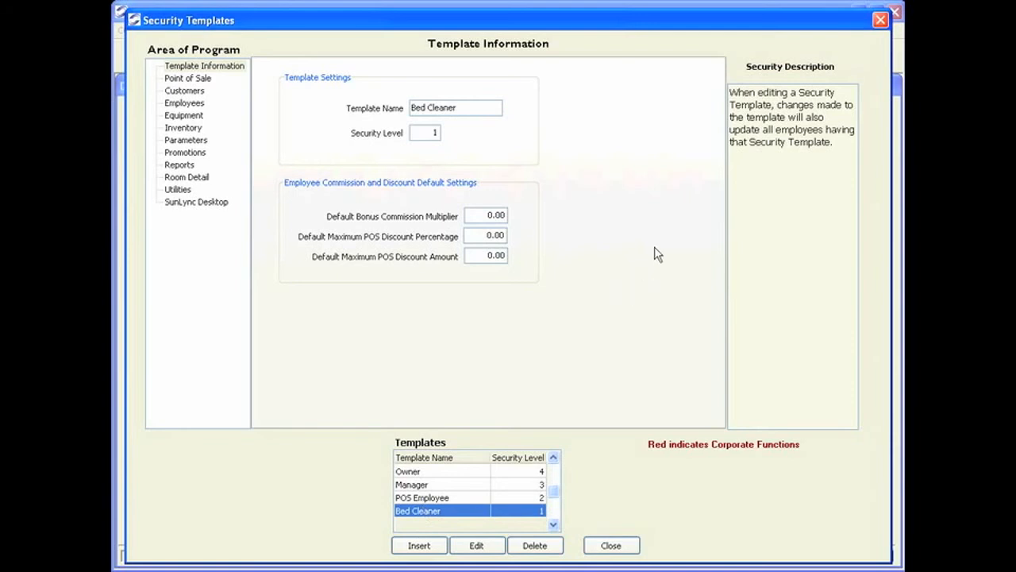
left_click(439, 471)
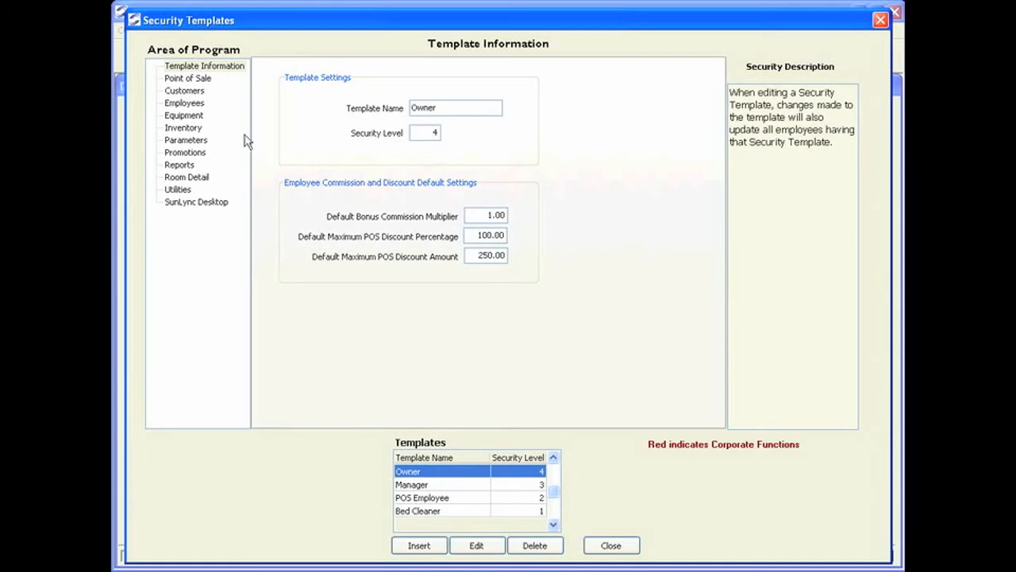
- Review the Owner's Point of Sale and Customers permissions, then show POS Employee's customer rights
left_click(191, 78)
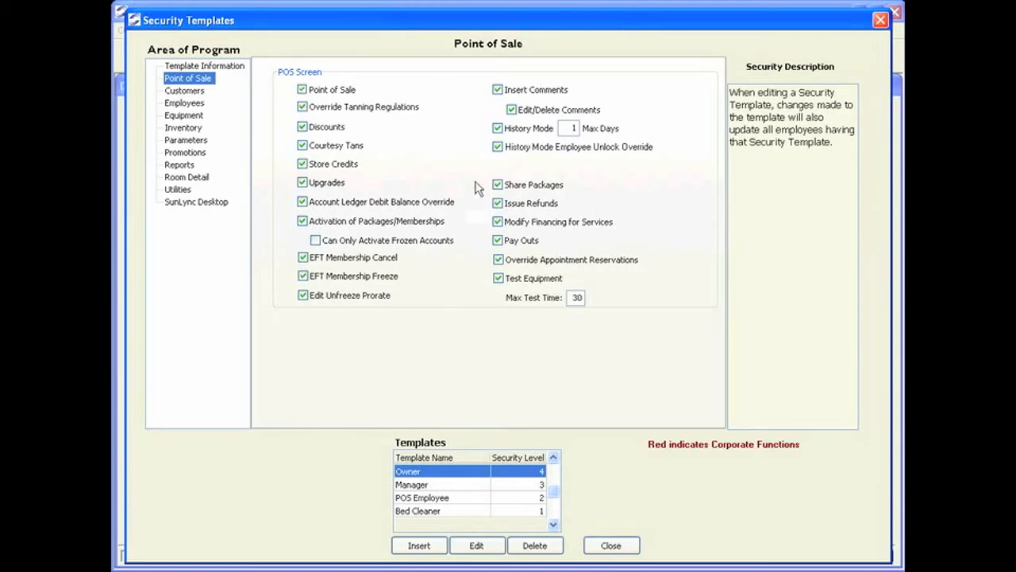
left_click(184, 90)
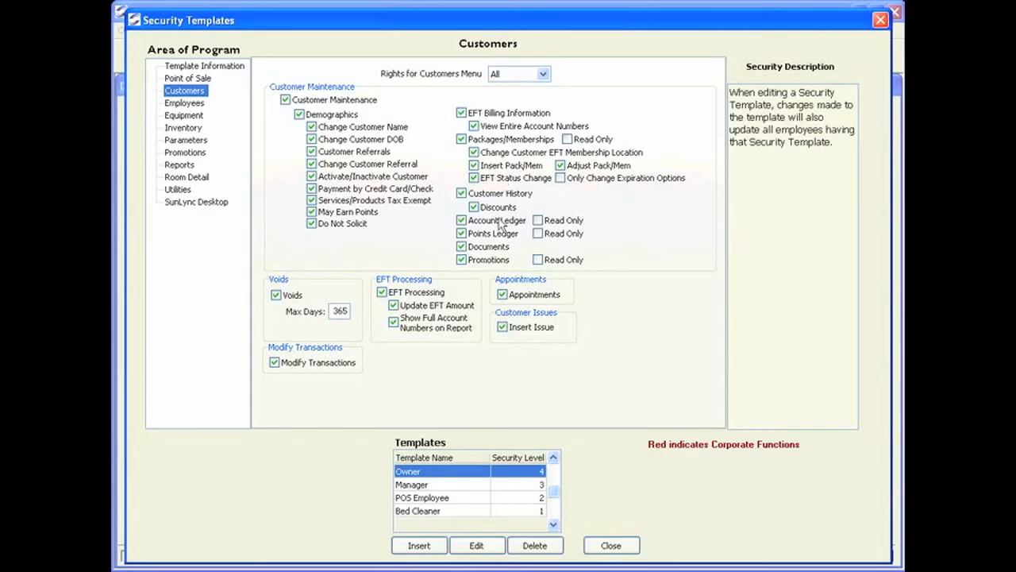
left_click(457, 500)
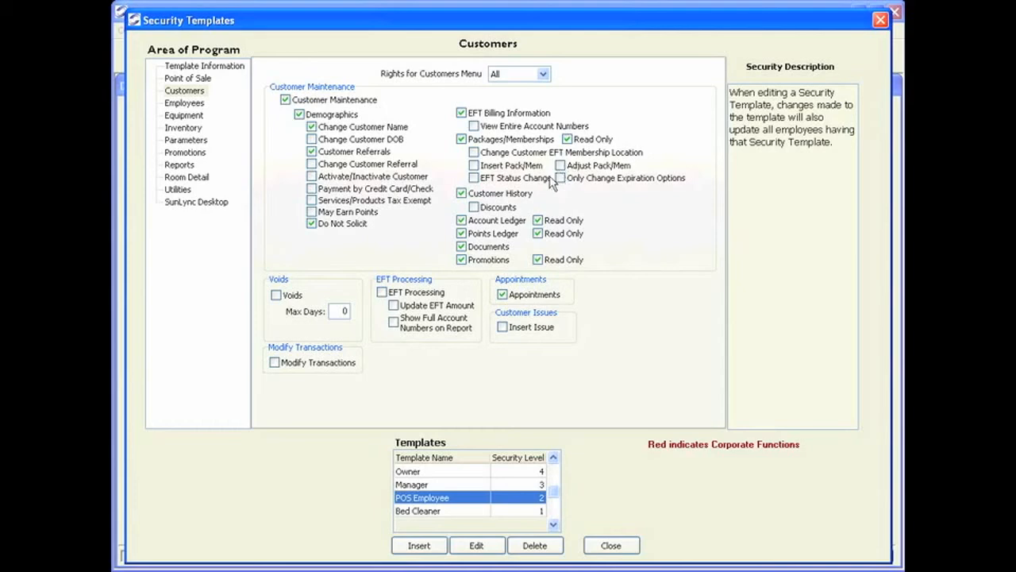
- Let POS Employees change DOB and referral, activate customers, take card/check payments, tax-exempt, earn points
left_click(486, 552)
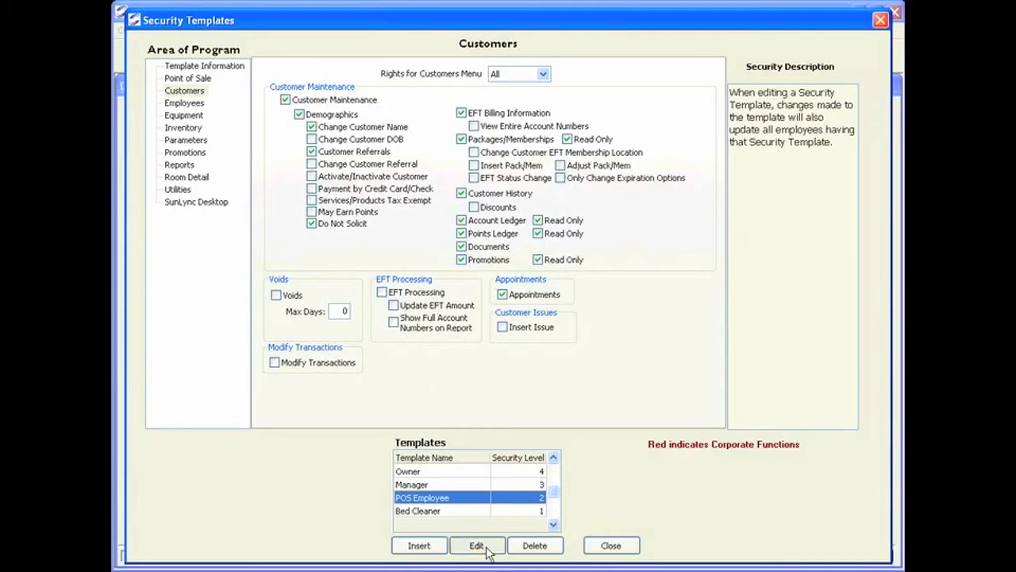
left_click(311, 139)
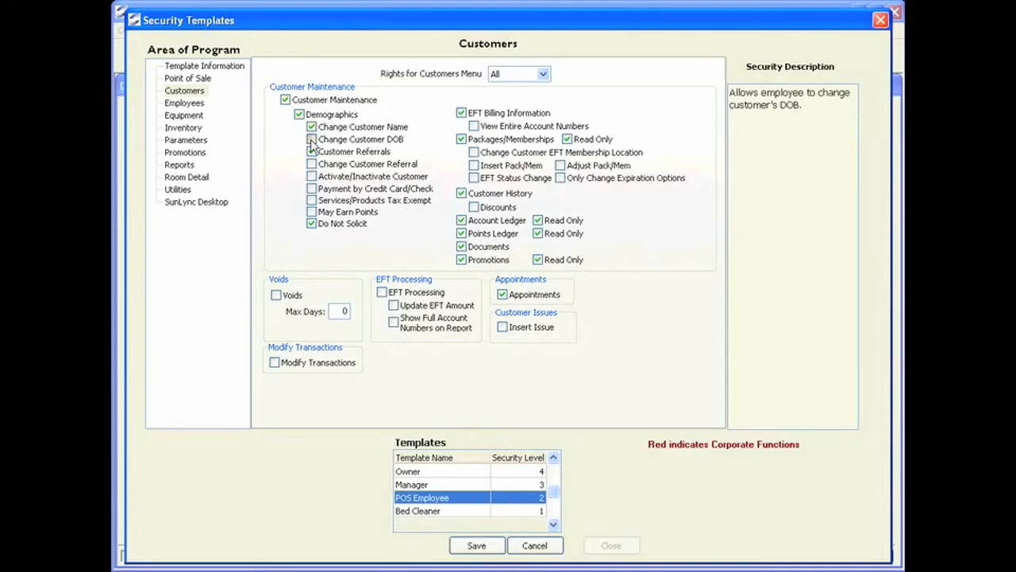
left_click(311, 163)
left_click(311, 177)
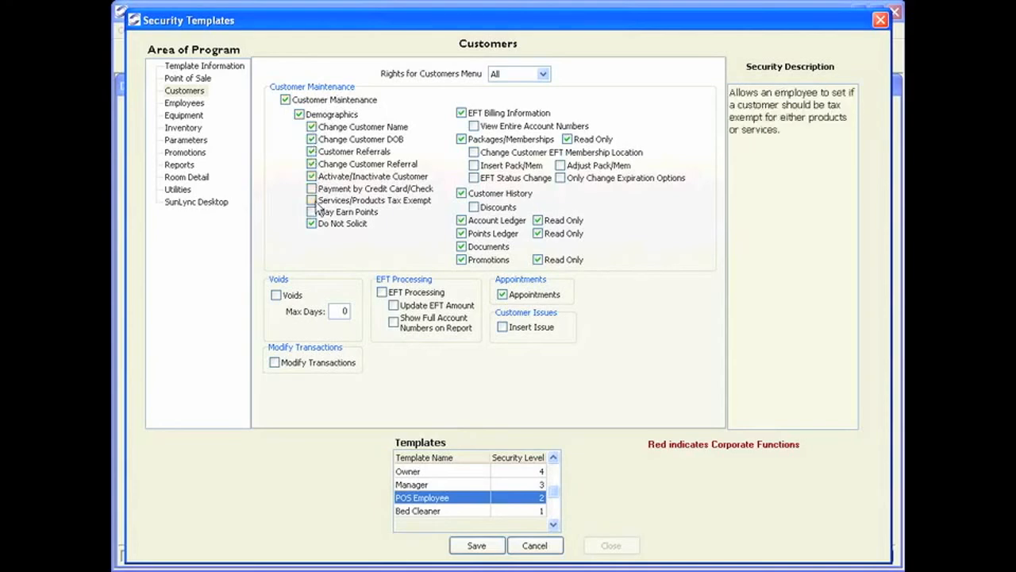
left_click(312, 188)
left_click(311, 200)
left_click(312, 212)
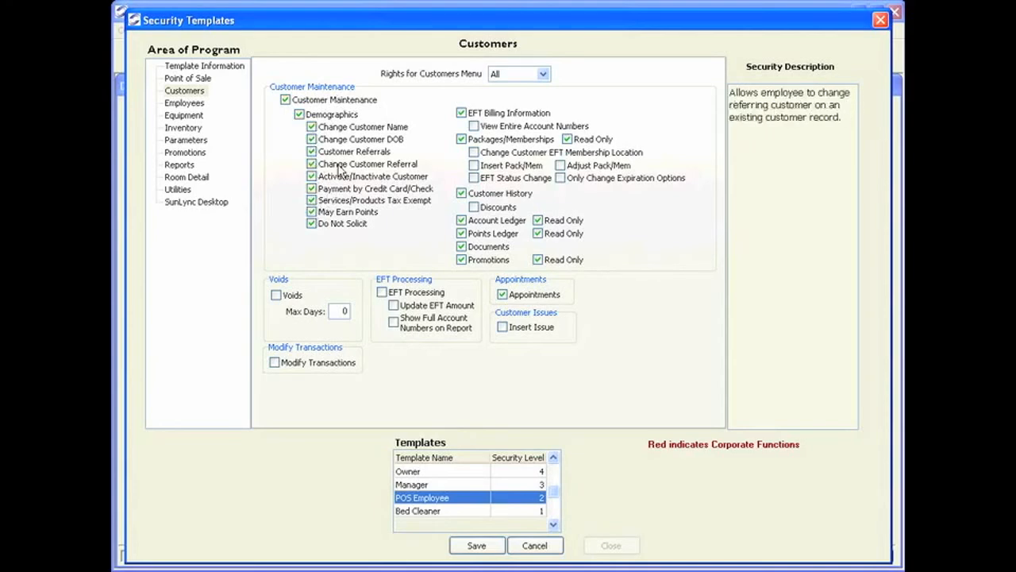
- Allow changing EFT membership location, inserting and adjusting packages/memberships, and applying discounts
left_click(473, 151)
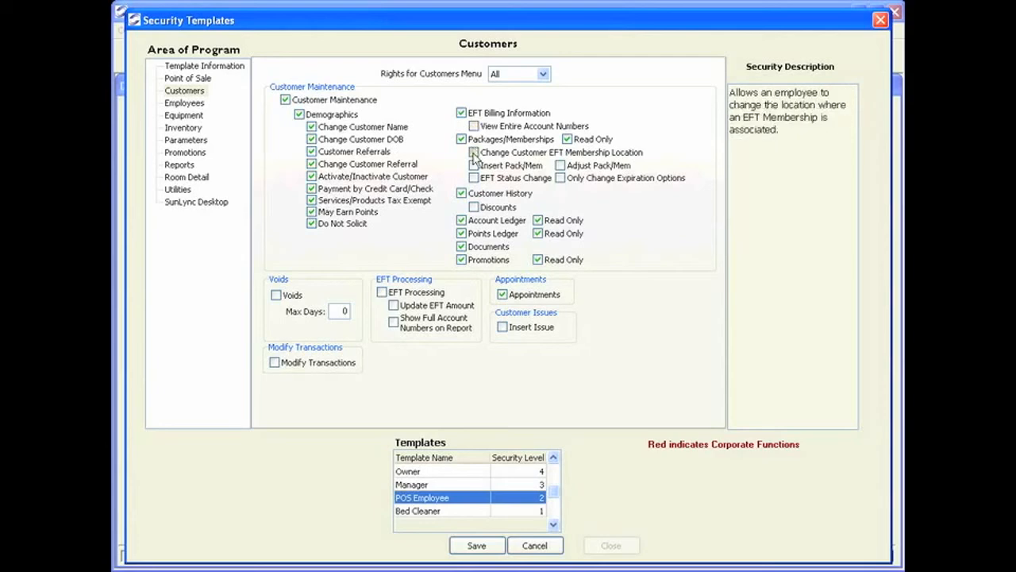
left_click(474, 165)
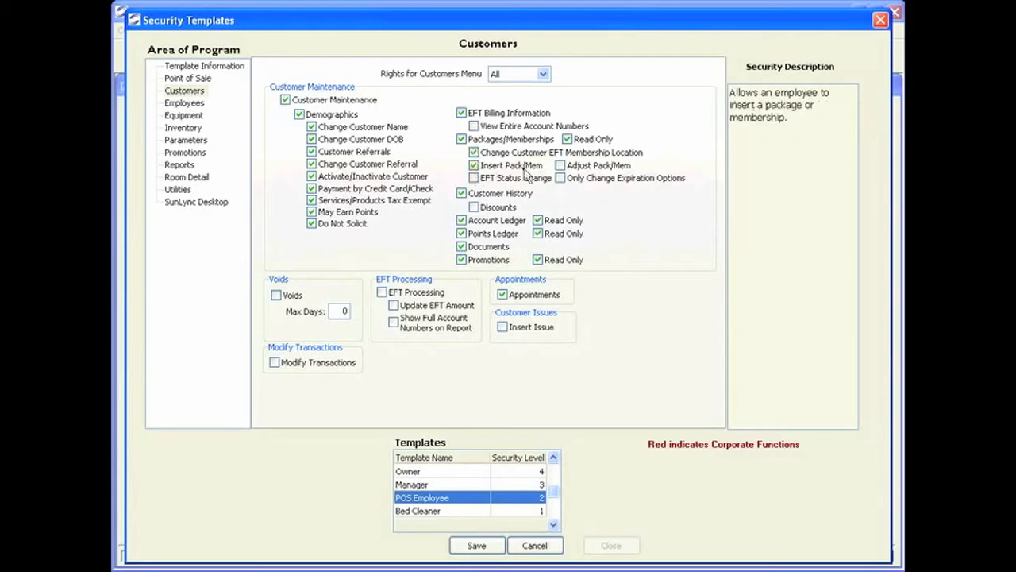
left_click(560, 165)
left_click(473, 206)
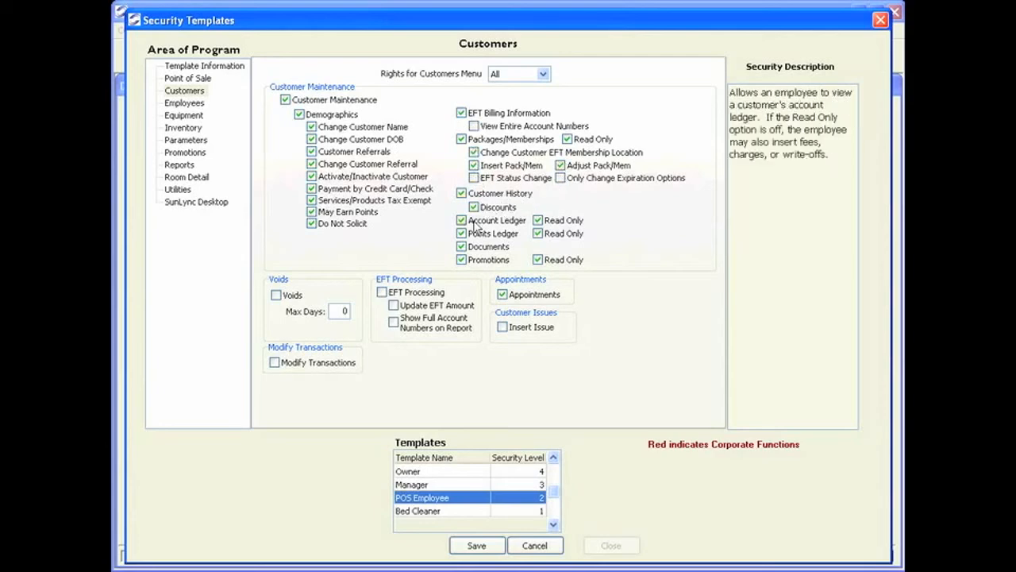
- Allow modifying transactions, voids up to 30 days and inserting issues, then save the template
left_click(284, 363)
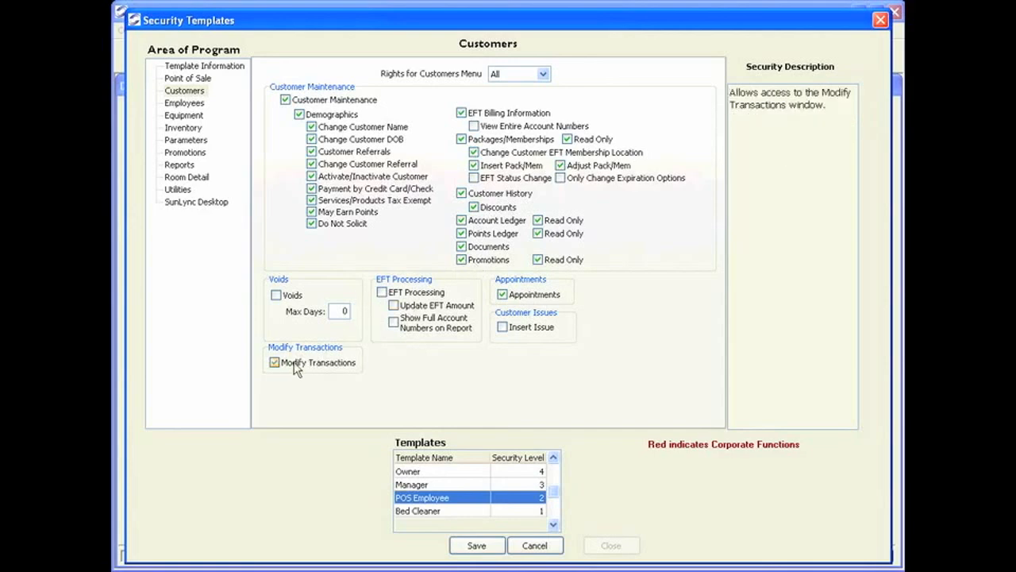
left_click(292, 295)
left_click(337, 311)
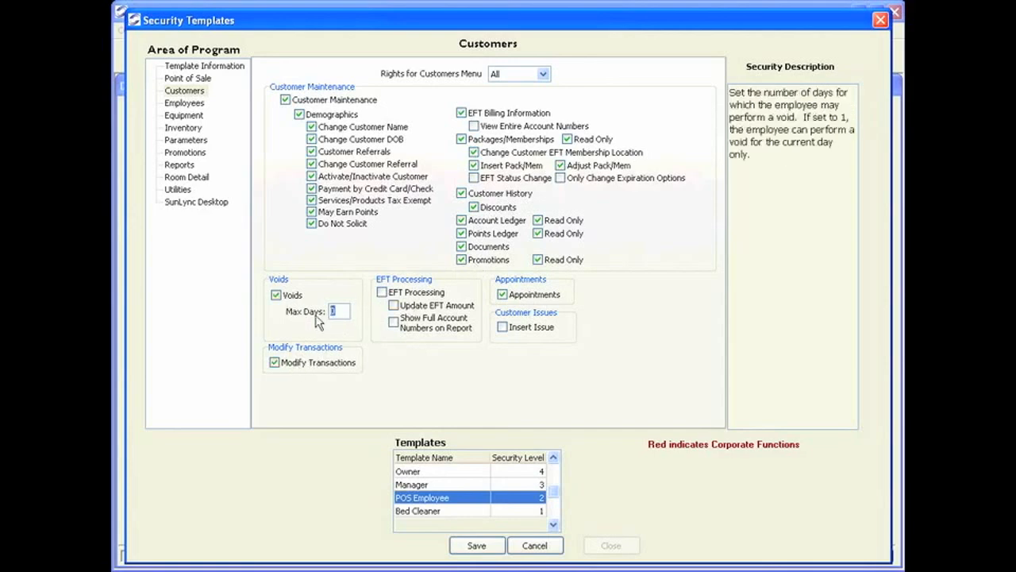
type("30")
left_click(502, 328)
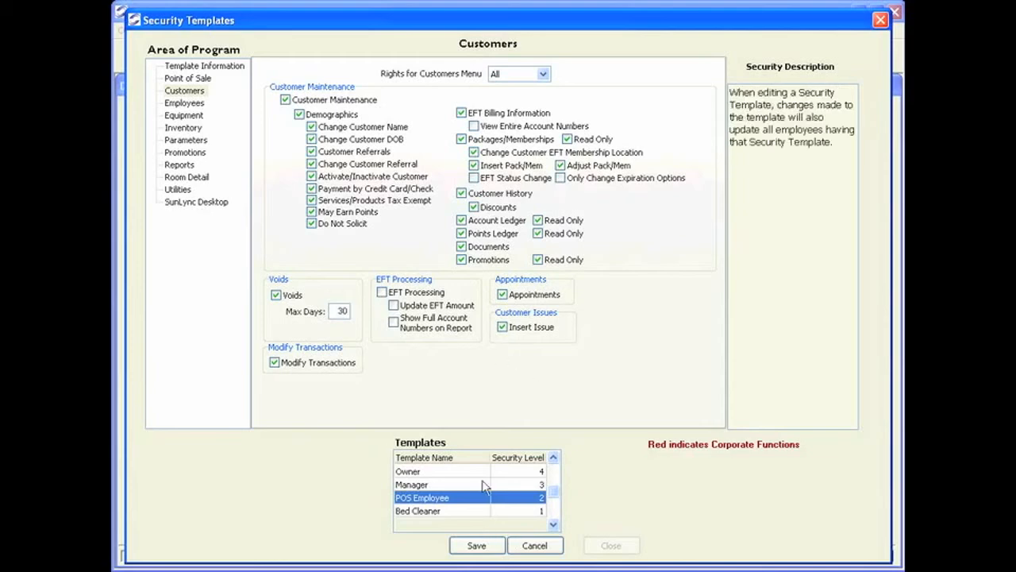
left_click(473, 545)
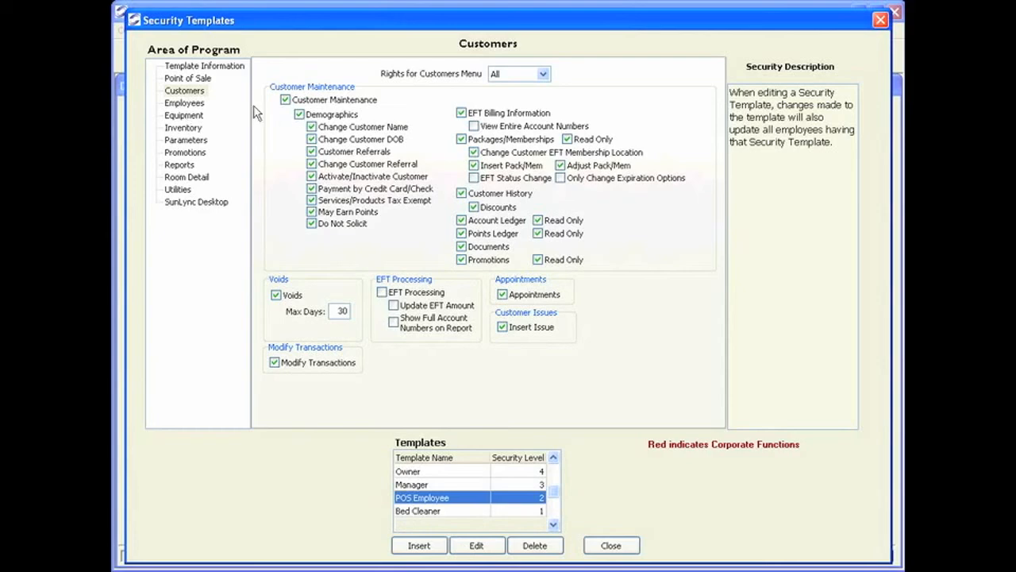
- Review the Owner template's Employees, Equipment and Inventory rights and its security description note
left_click(195, 107)
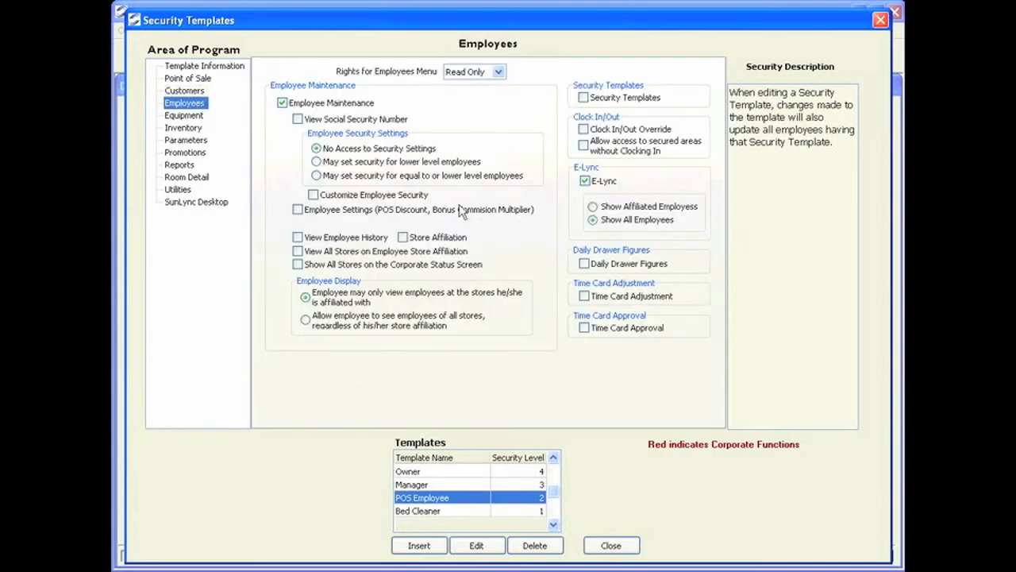
left_click(435, 473)
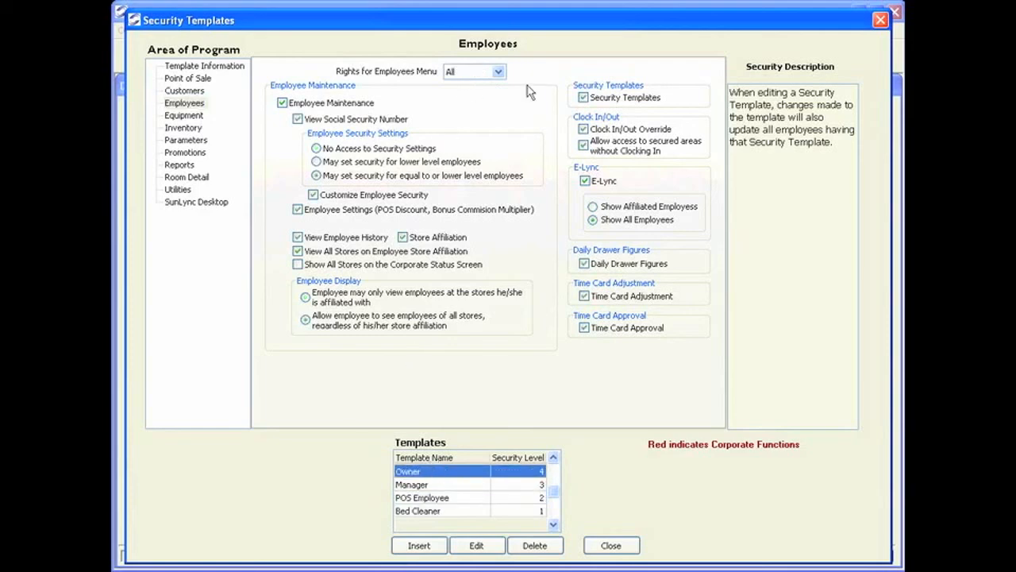
left_click(190, 118)
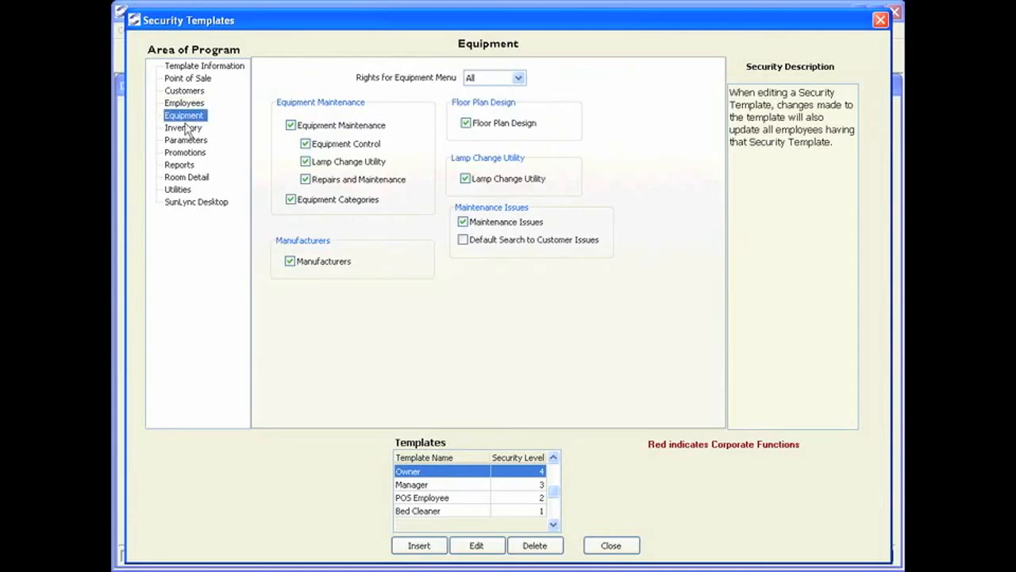
left_click(186, 128)
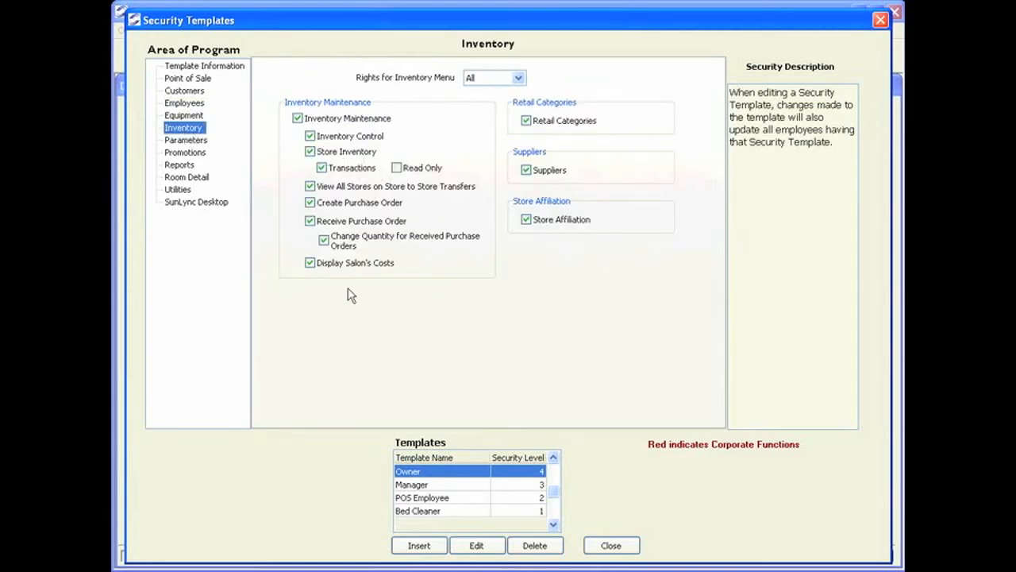
left_click_drag(836, 143, 688, 89)
left_click(778, 163)
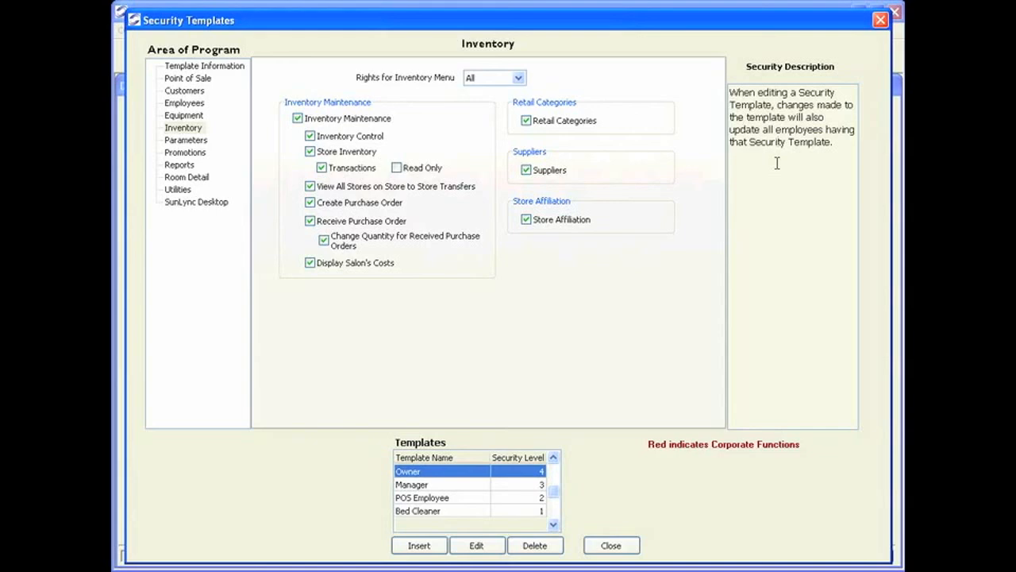
- Compare the Manager and POS Employee desktop widget settings, then return to the Owner template
left_click(206, 201)
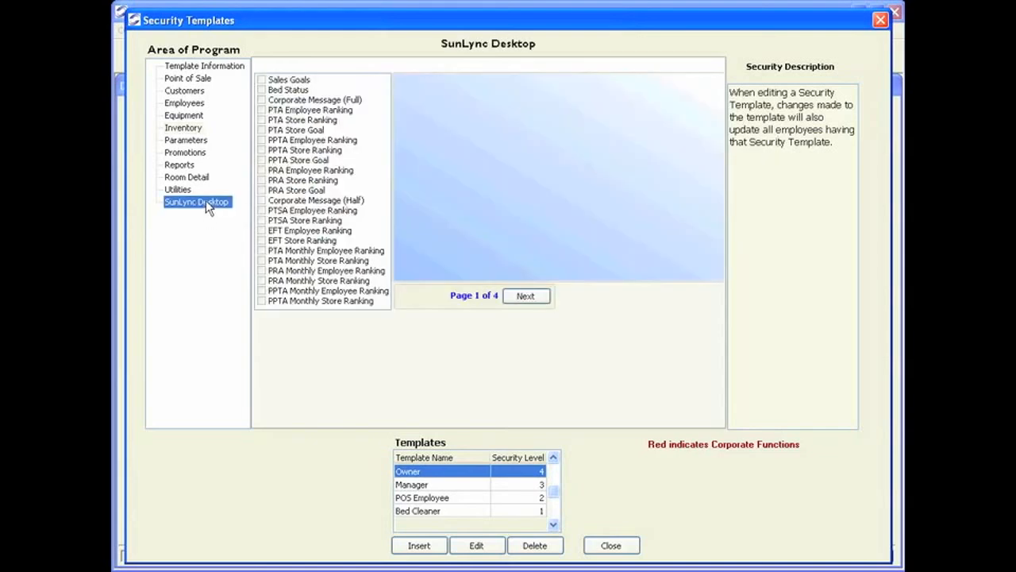
left_click(449, 484)
left_click(449, 497)
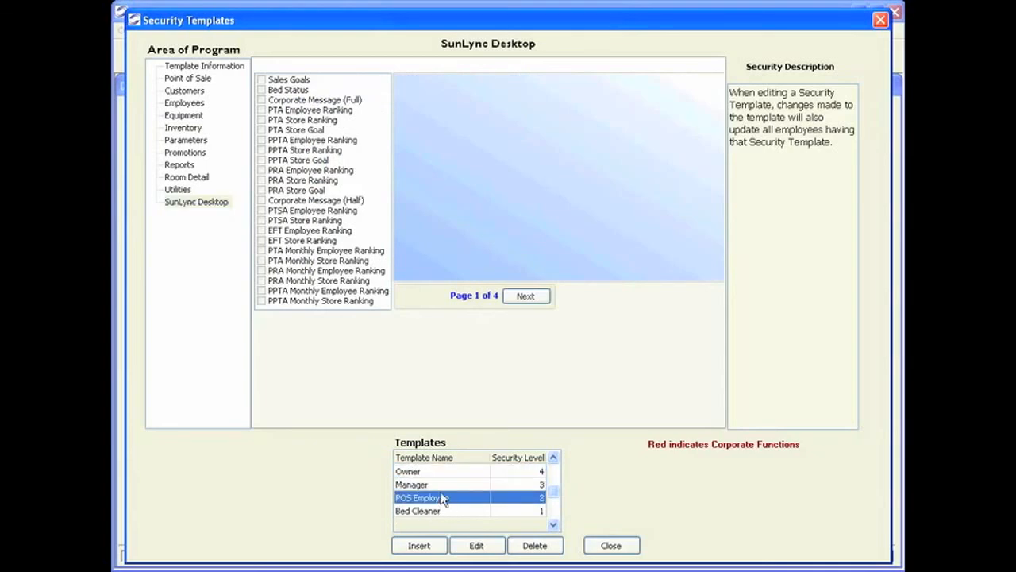
left_click(442, 484)
left_click(444, 473)
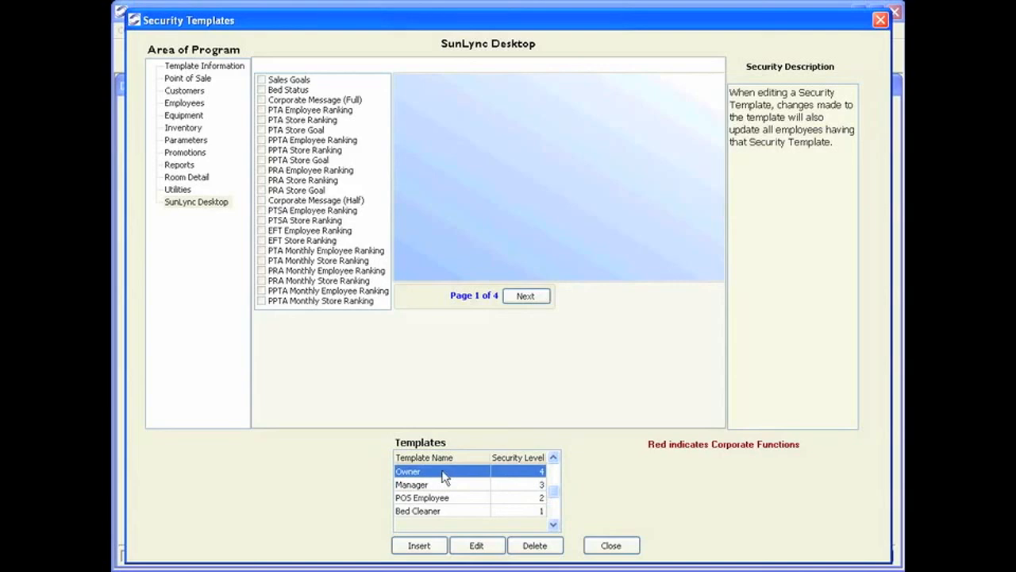
- Enable Sales Goals, Bed Status, Corporate Message (Full), PPTA and PRA Employee Ranking widgets for Owner
left_click(479, 545)
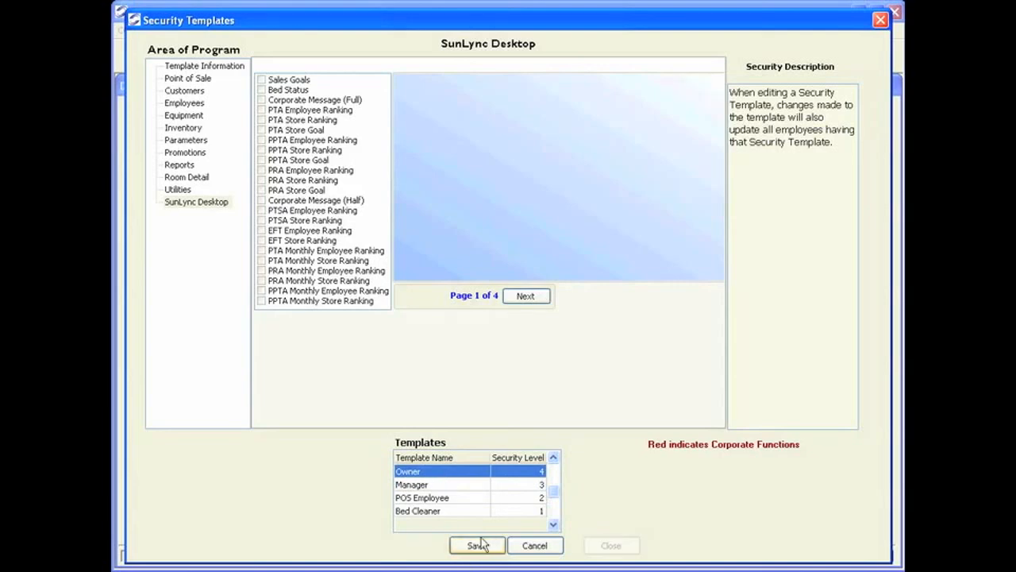
left_click(262, 81)
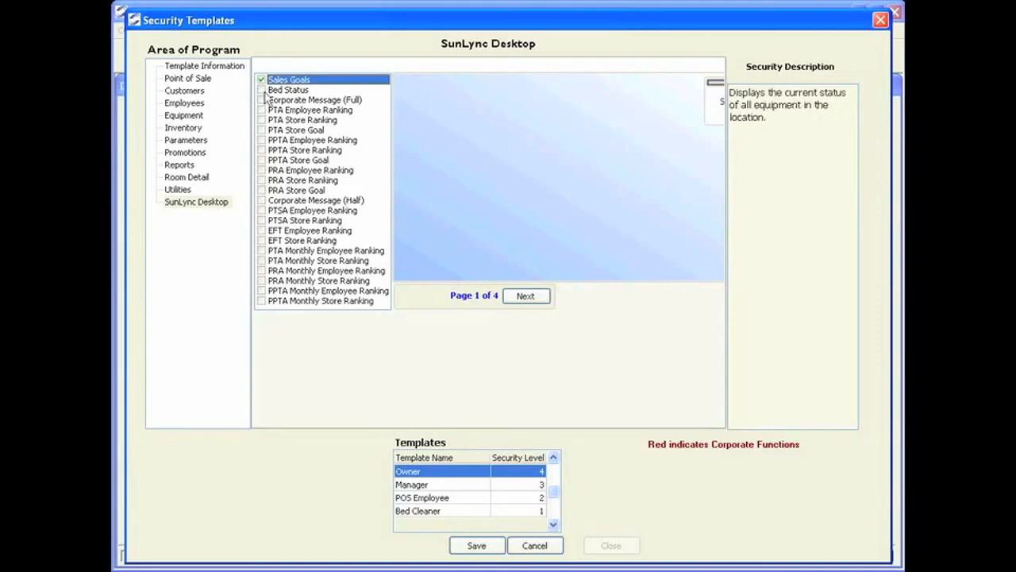
left_click(262, 91)
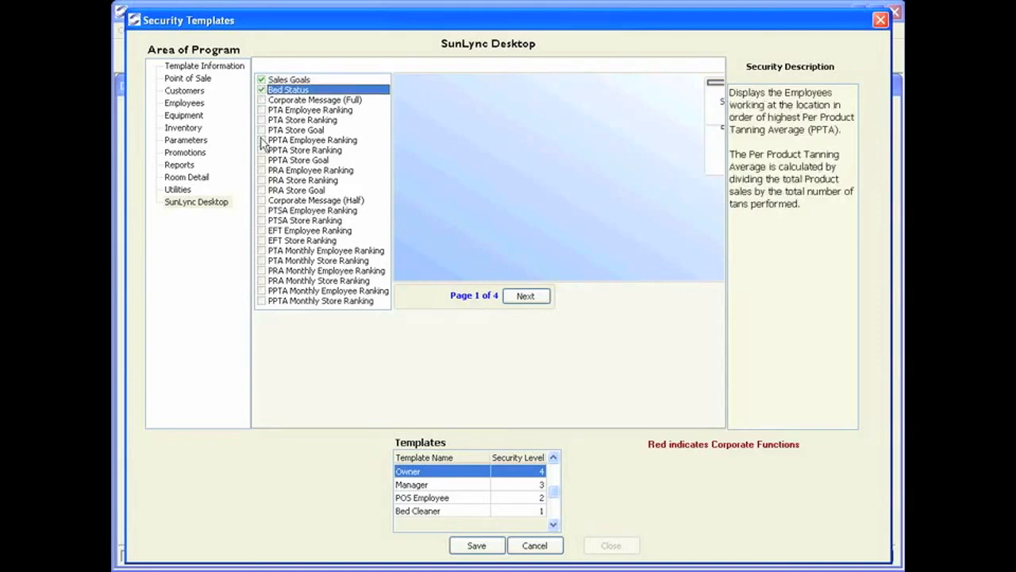
left_click(262, 100)
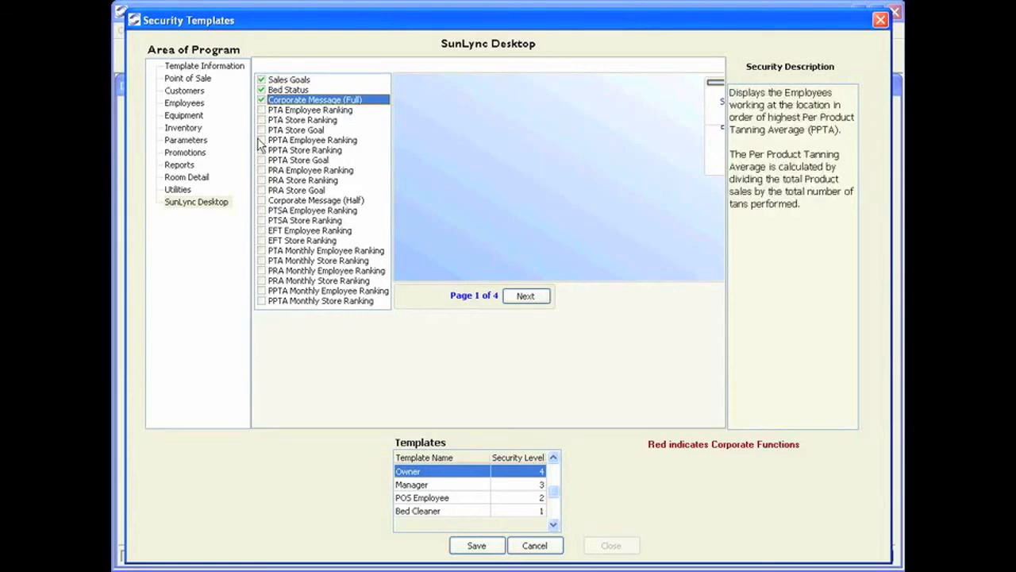
left_click(262, 140)
left_click(263, 140)
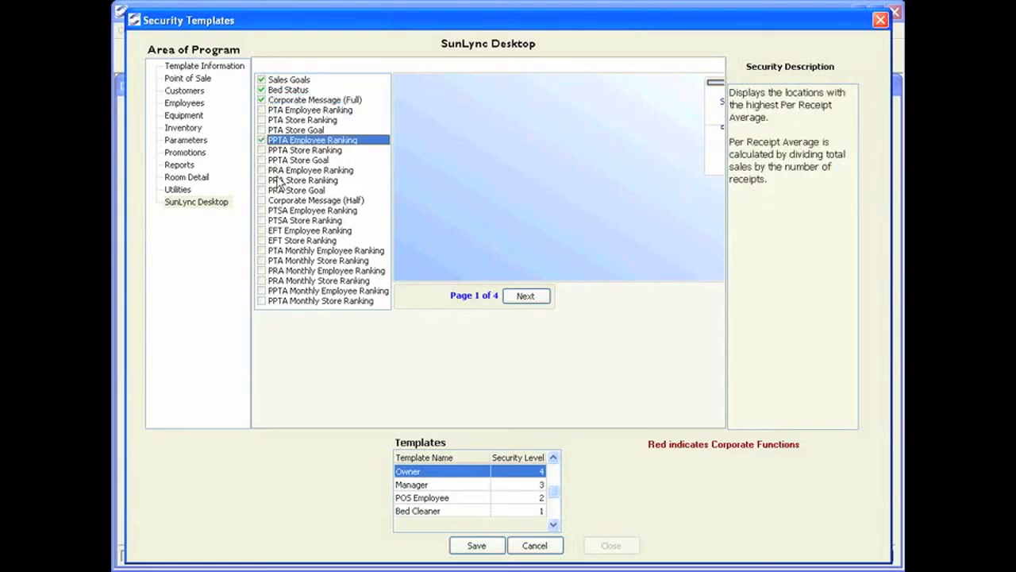
left_click(262, 170)
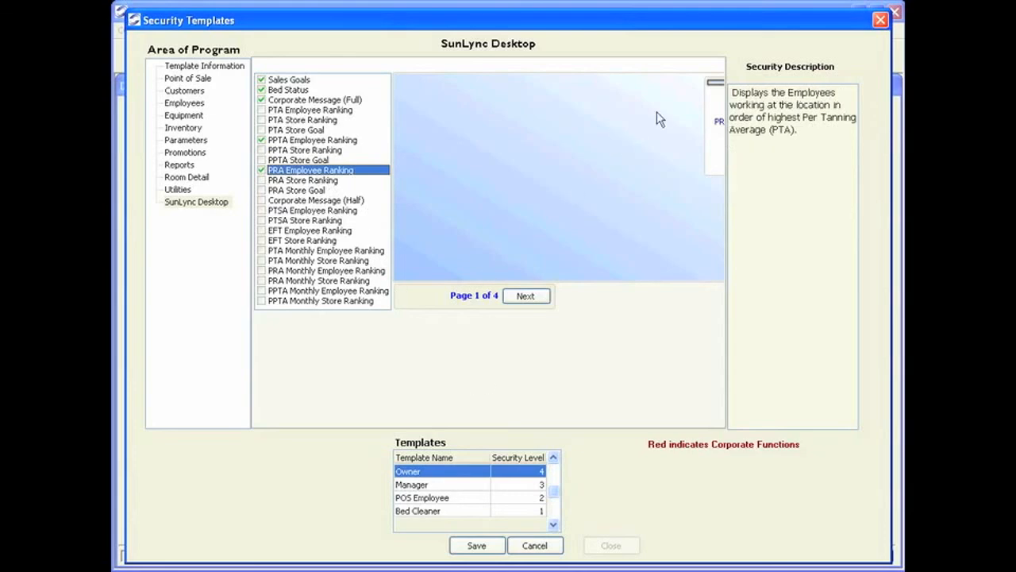
- Place PRA Employee Ranking and Sales Goals in the desktop grid, save, and close the templates
left_click_drag(707, 115, 589, 125)
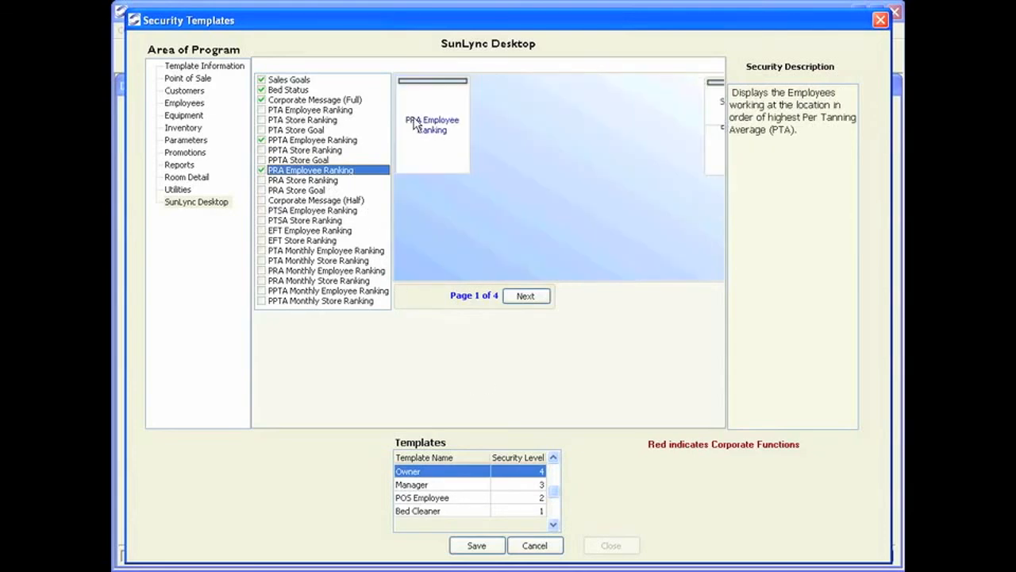
left_click_drag(720, 118, 499, 195)
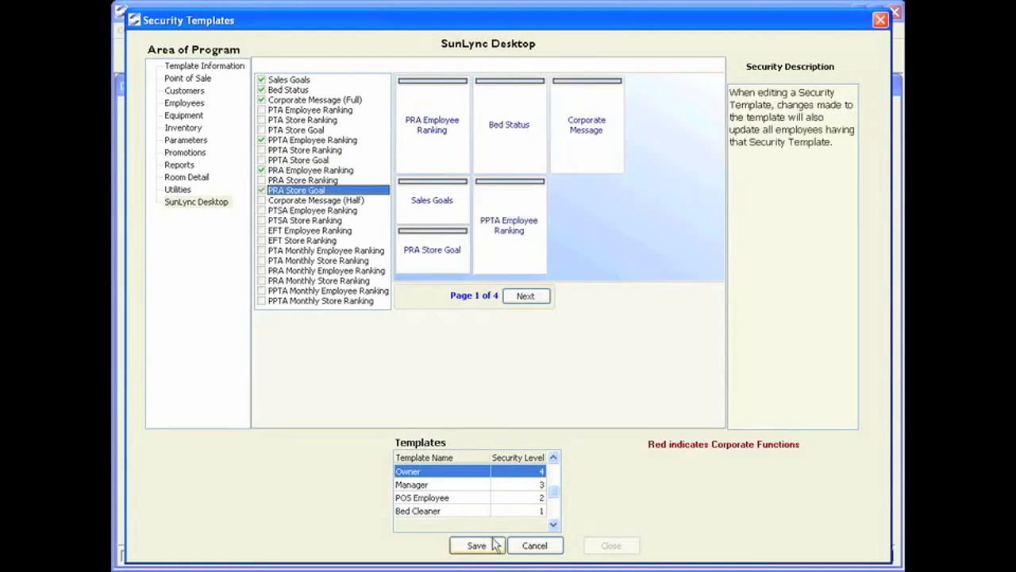
left_click(476, 545)
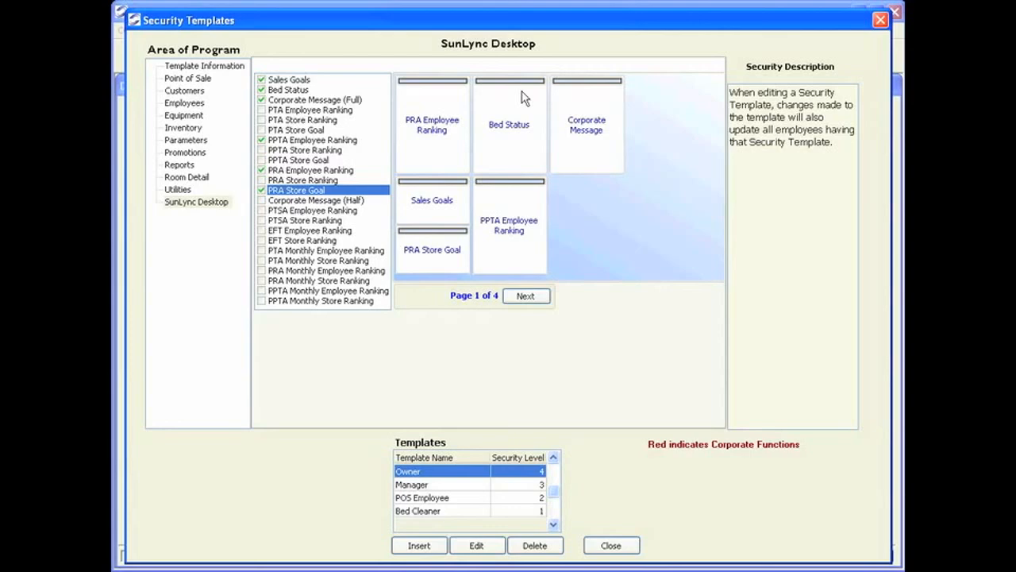
left_click(617, 545)
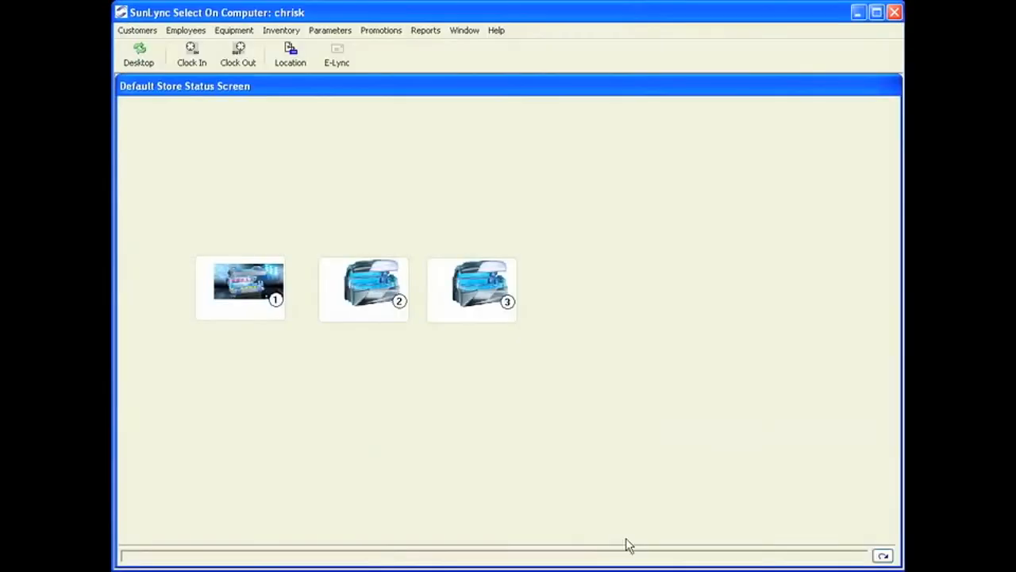
- Show the Default Store Desktop with the Owner's widgets, including PRA Employee Ranking and Sales Goals
left_click(139, 57)
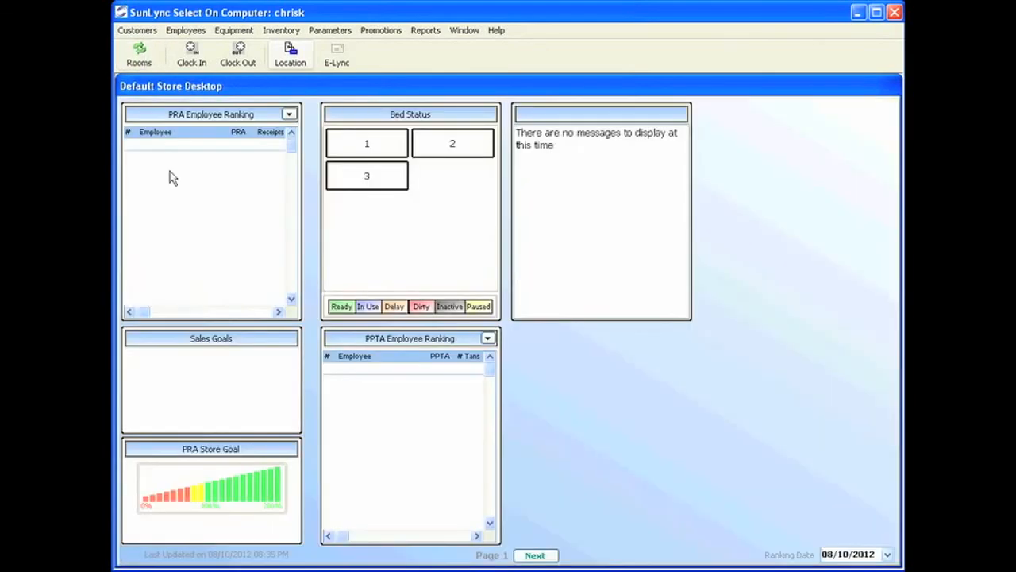